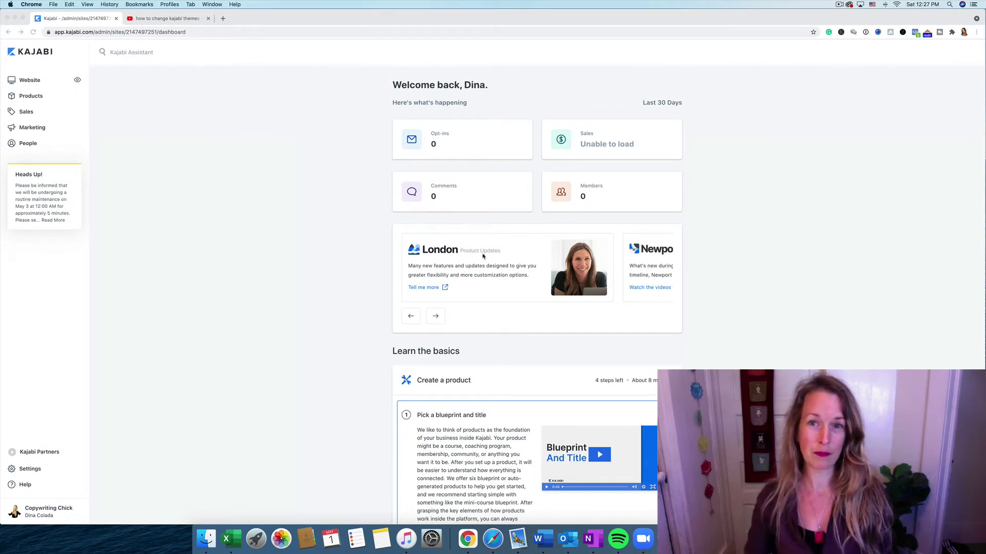
Go to the Copywriting Chick site via My Sites and show its installed Encore Site and Rise themes
{"action": "left_click", "coordinate": [55, 511]}
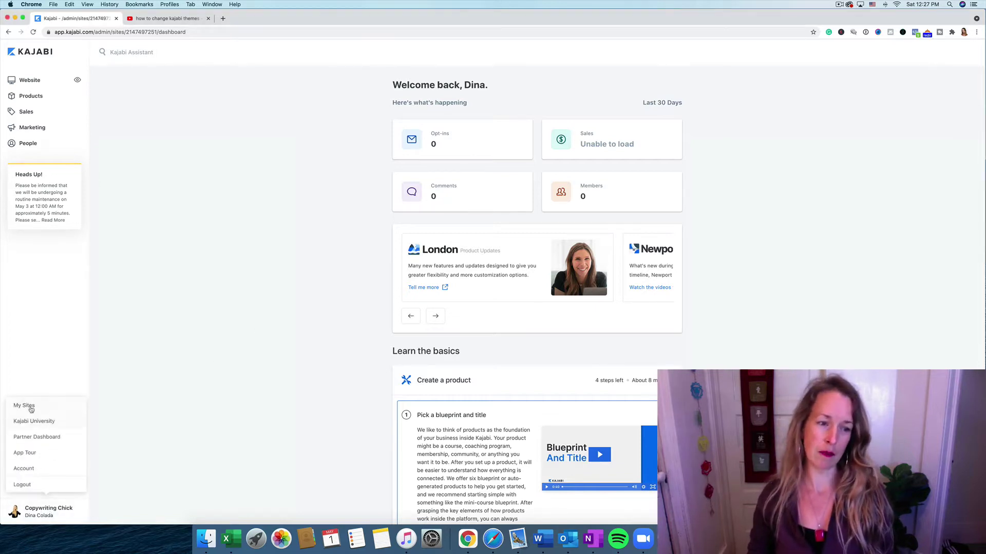
{"action": "left_click", "coordinate": [30, 406]}
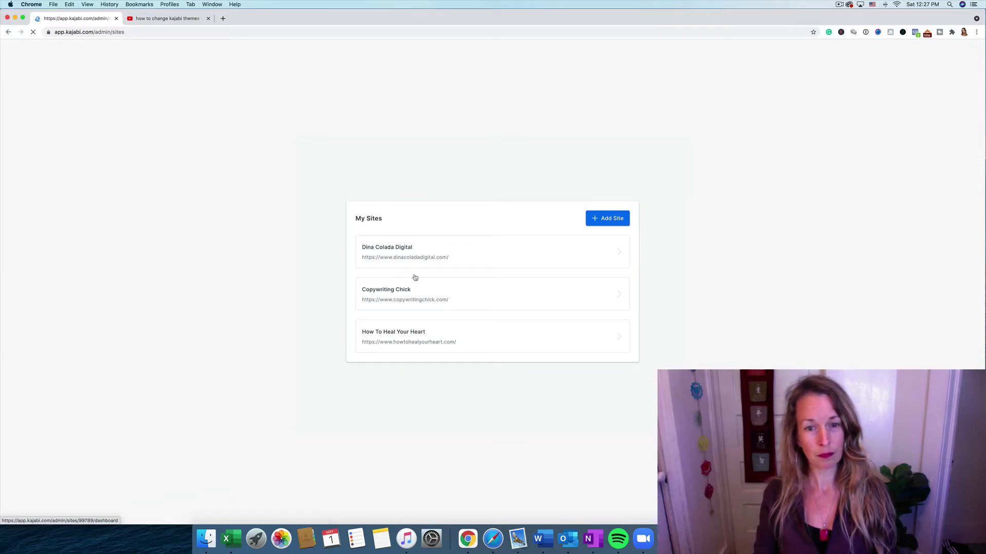
{"action": "left_click", "coordinate": [401, 300]}
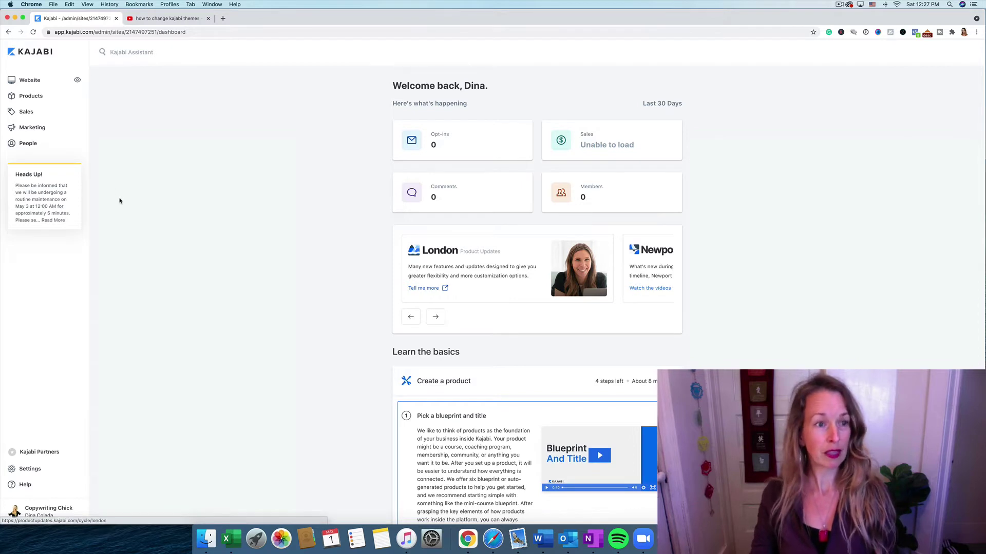
{"action": "left_click", "coordinate": [33, 79]}
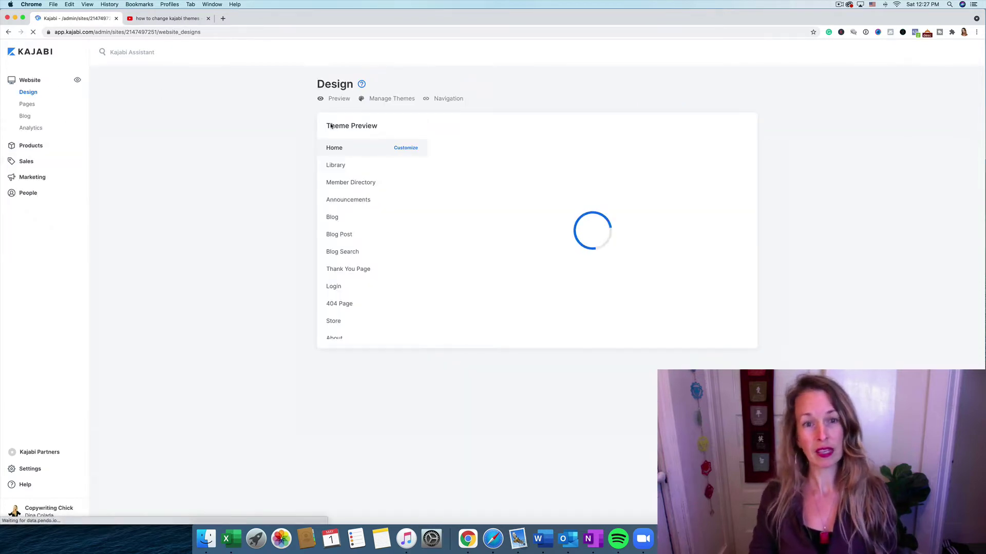
{"action": "mouse_move", "coordinate": [544, 257]}
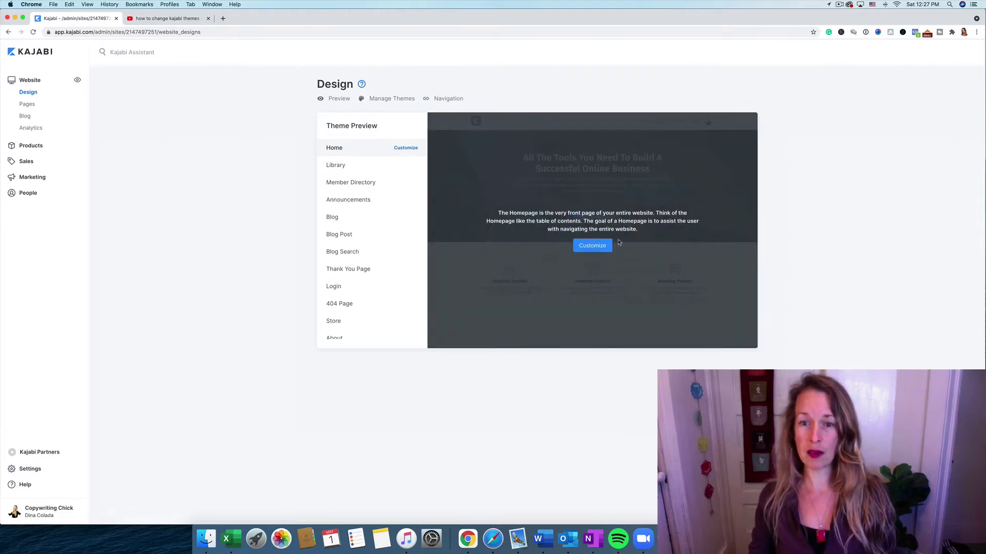
{"action": "mouse_move", "coordinate": [396, 186]}
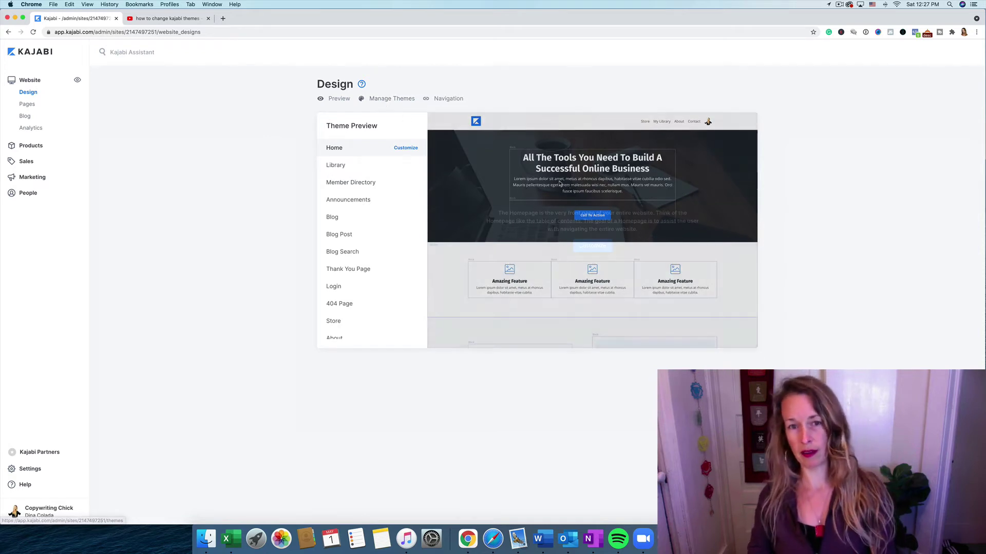
{"action": "left_click", "coordinate": [391, 100]}
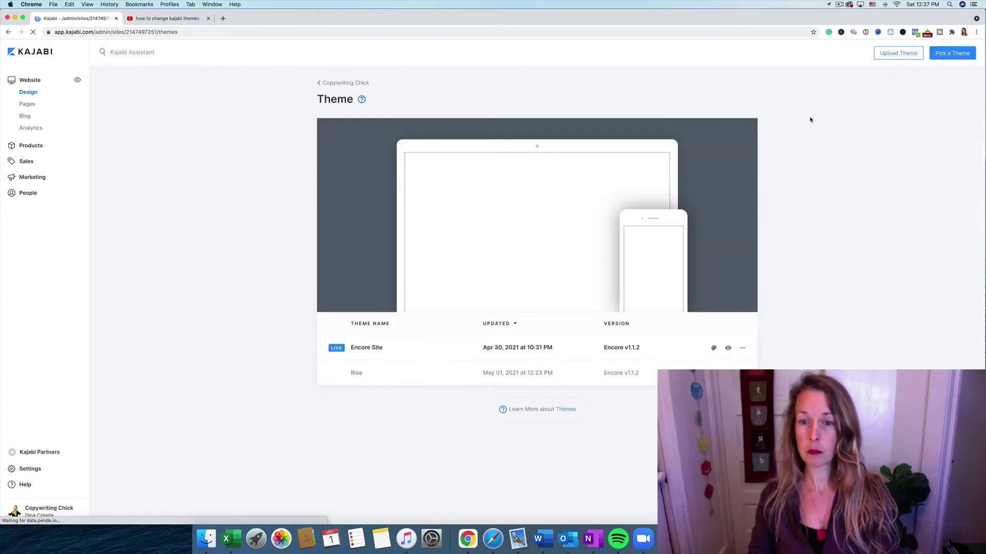
Preview Streamlined Home in the theme gallery and install it with Get Started
{"action": "left_click", "coordinate": [963, 58]}
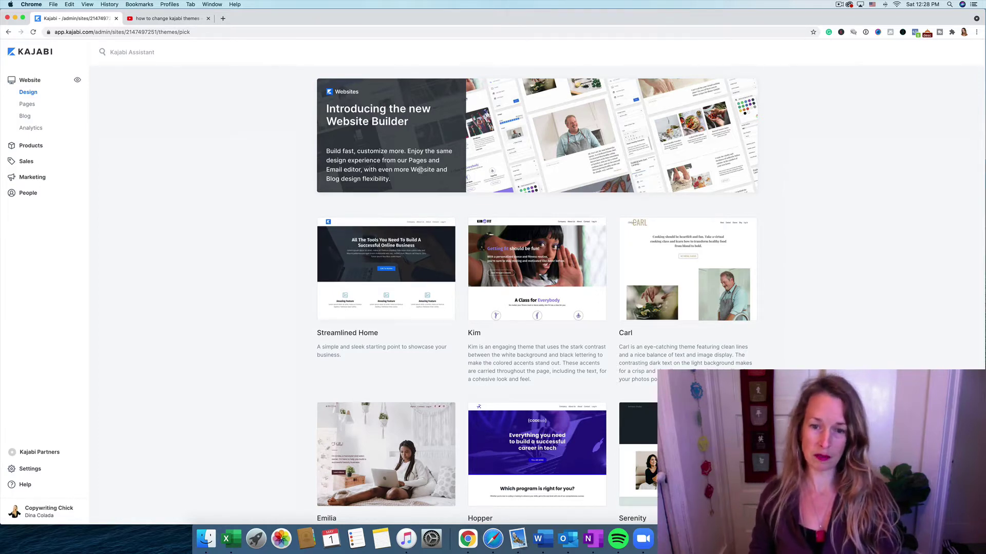
{"action": "left_click", "coordinate": [354, 272]}
{"action": "scroll", "coordinate": [432, 202], "scroll_direction": "down", "scroll_amount": 4}
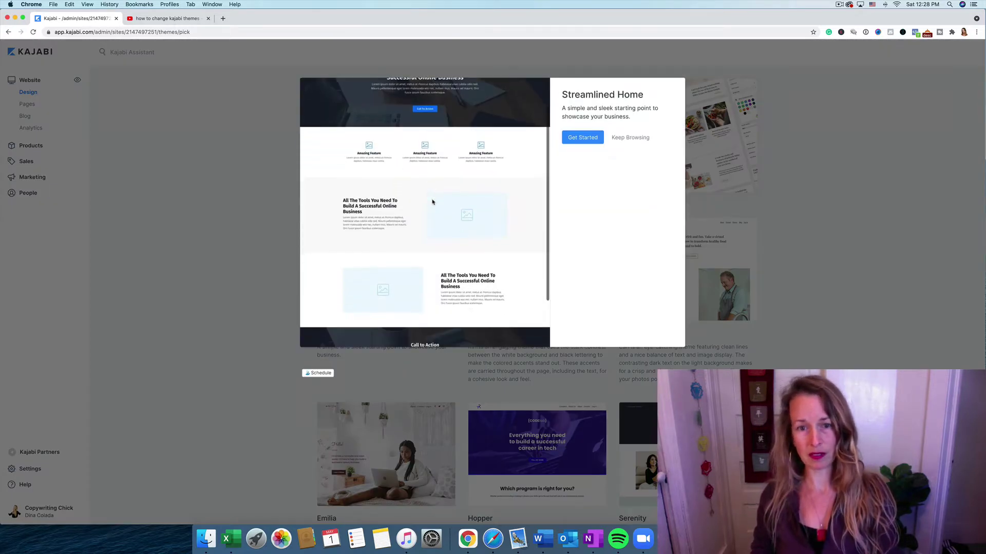
{"action": "scroll", "coordinate": [433, 202], "scroll_direction": "up", "scroll_amount": 4}
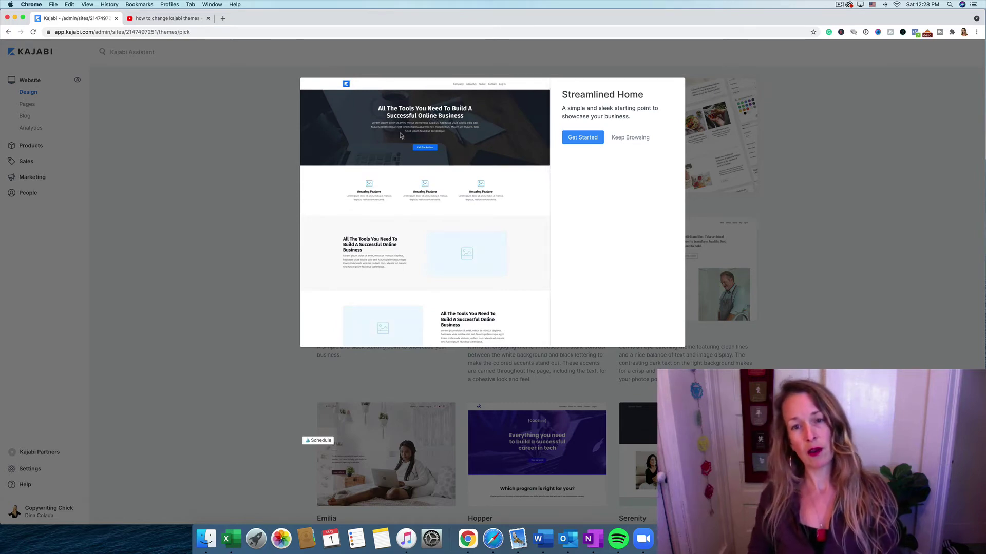
{"action": "left_click", "coordinate": [582, 139]}
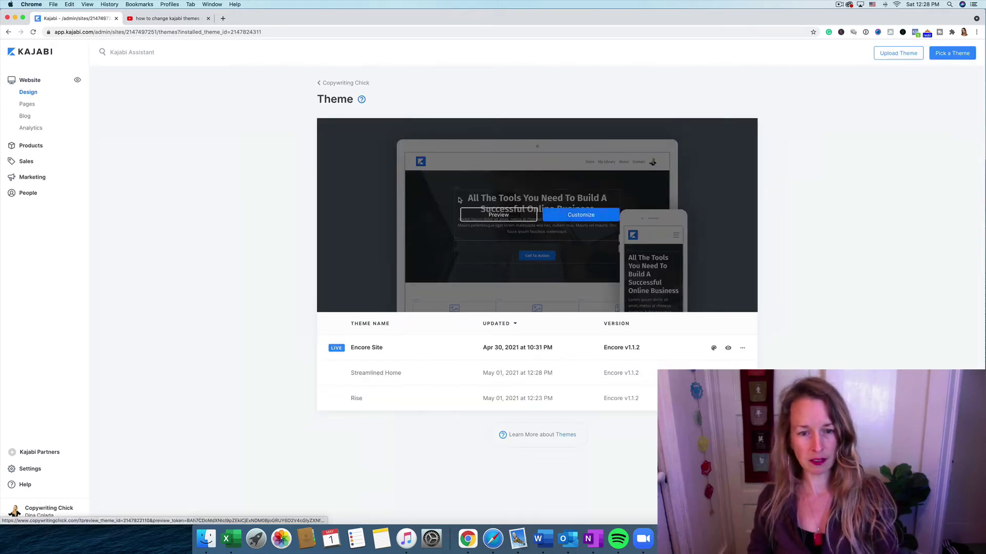
Preview the live Encore Site theme on the site, scroll through it, and return to admin
{"action": "left_click", "coordinate": [571, 218]}
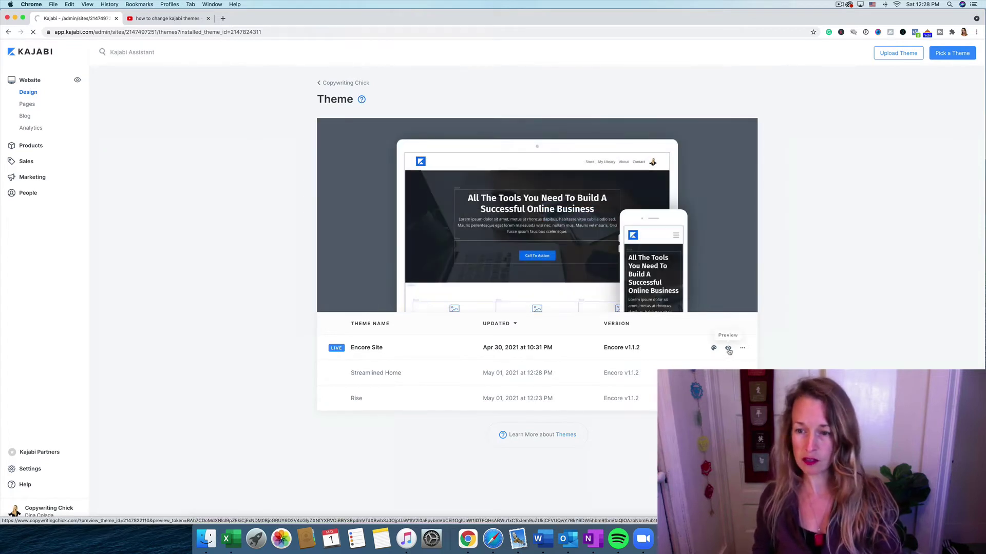
{"action": "left_click", "coordinate": [730, 350]}
{"action": "scroll", "coordinate": [657, 314], "scroll_direction": "down", "scroll_amount": 15}
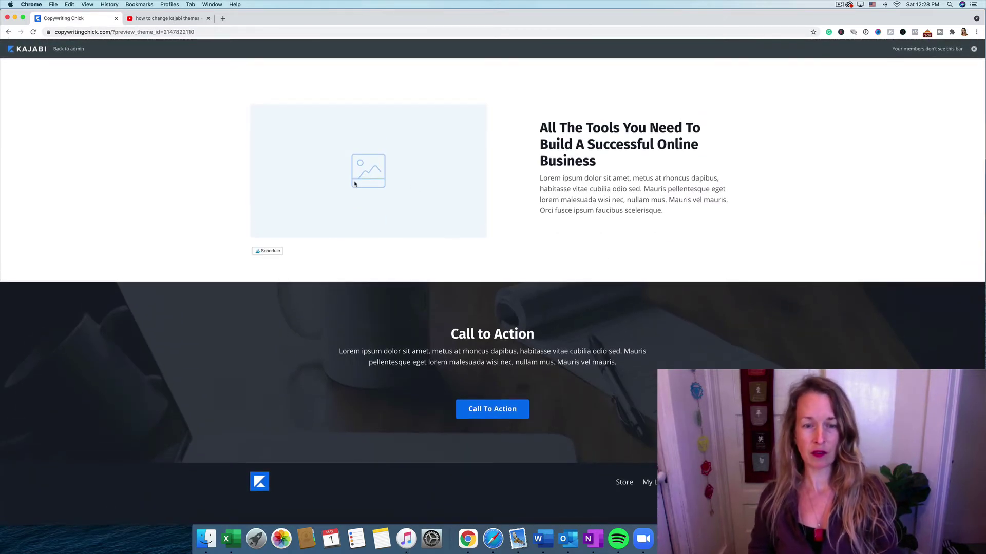
{"action": "scroll", "coordinate": [354, 183], "scroll_direction": "up", "scroll_amount": 5}
{"action": "scroll", "coordinate": [351, 215], "scroll_direction": "down", "scroll_amount": 2}
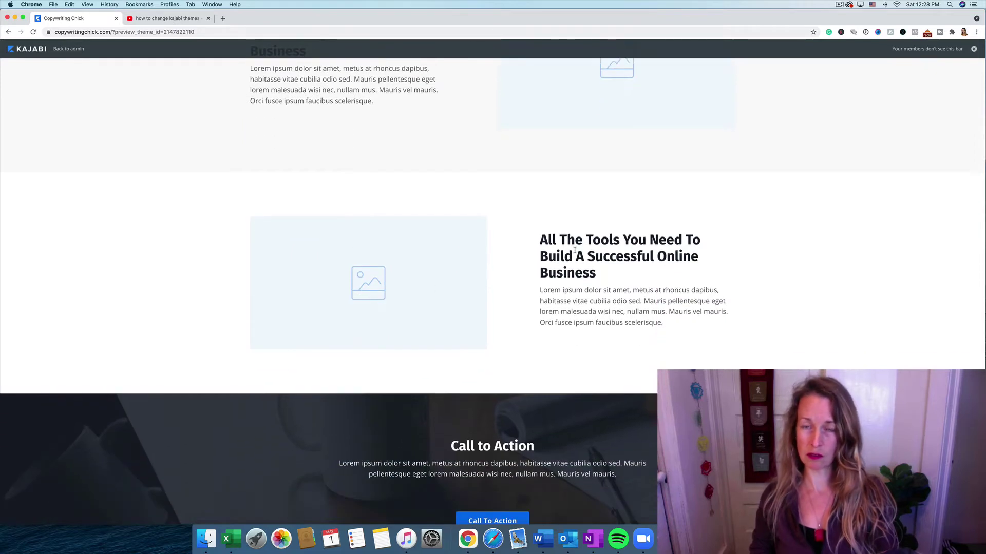
{"action": "scroll", "coordinate": [605, 251], "scroll_direction": "up", "scroll_amount": 15}
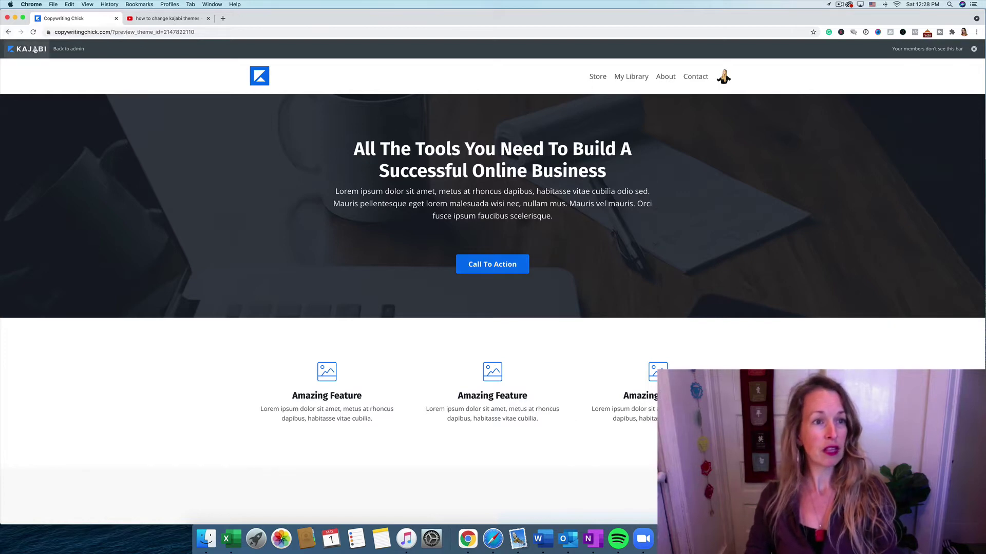
{"action": "left_click", "coordinate": [75, 50]}
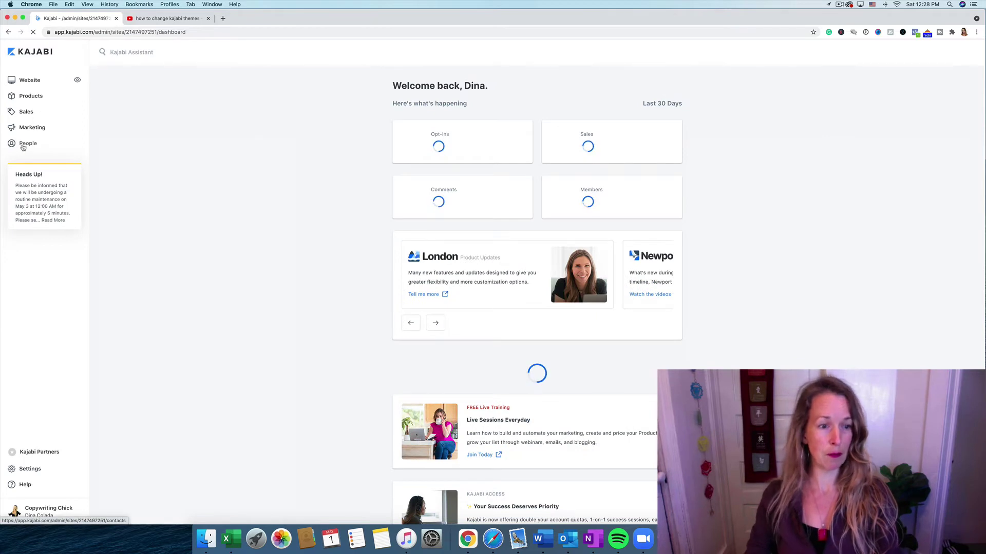
Go back to the site's installed themes and open the theme gallery
{"action": "left_click", "coordinate": [30, 80]}
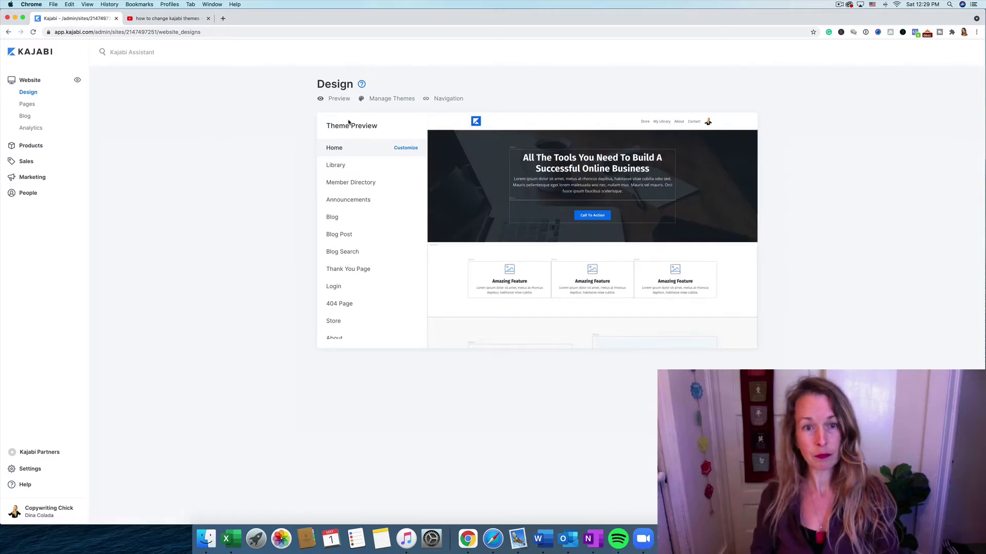
{"action": "left_click", "coordinate": [399, 99]}
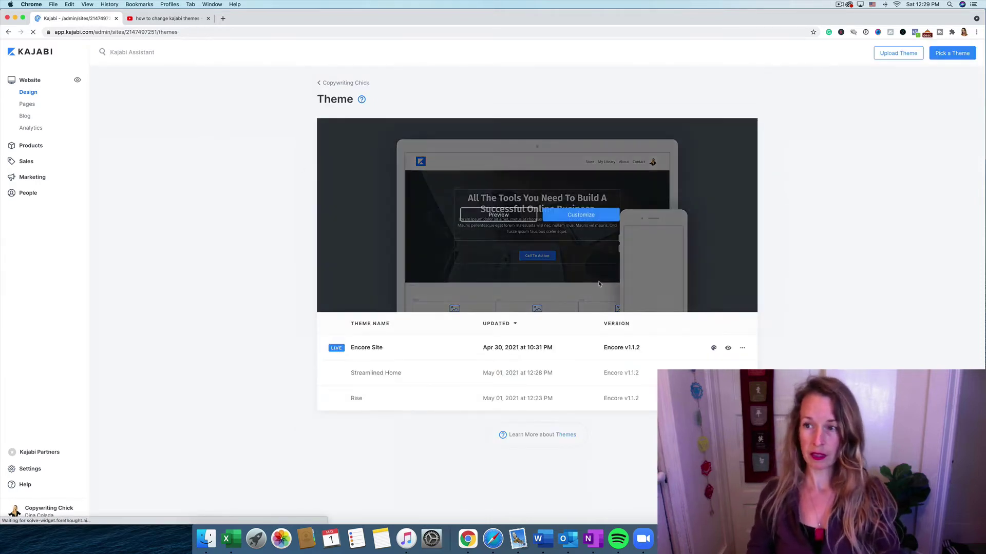
{"action": "left_click", "coordinate": [966, 53]}
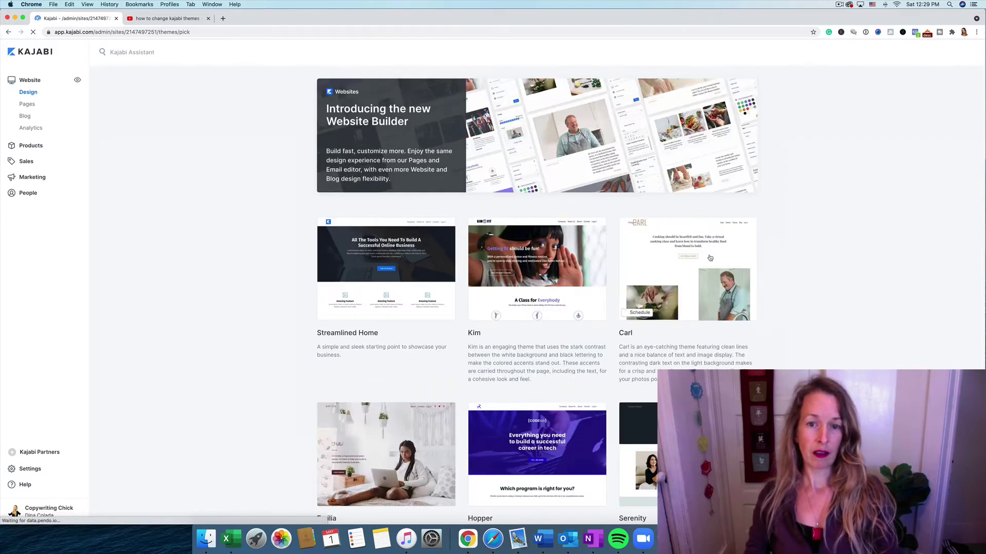
Scroll through the Kim theme's Kim Fit demo and close it with Keep Browsing
{"action": "left_click", "coordinate": [555, 259]}
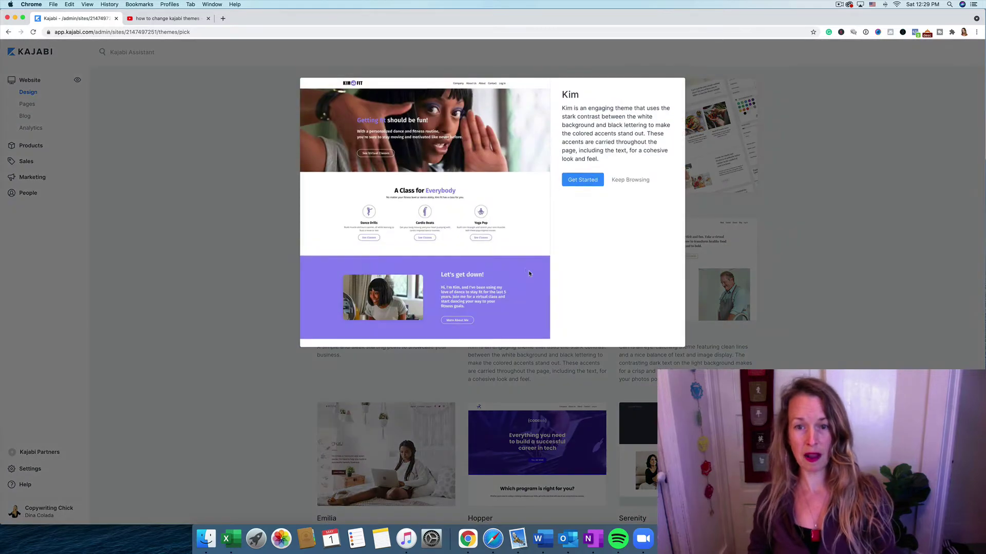
{"action": "scroll", "coordinate": [482, 188], "scroll_direction": "down", "scroll_amount": 8}
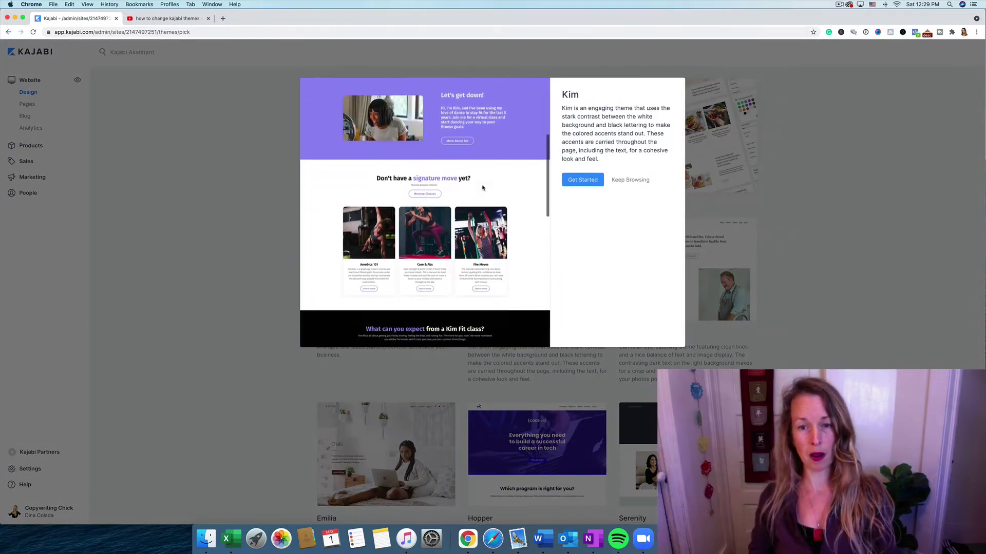
{"action": "scroll", "coordinate": [482, 188], "scroll_direction": "down", "scroll_amount": 8}
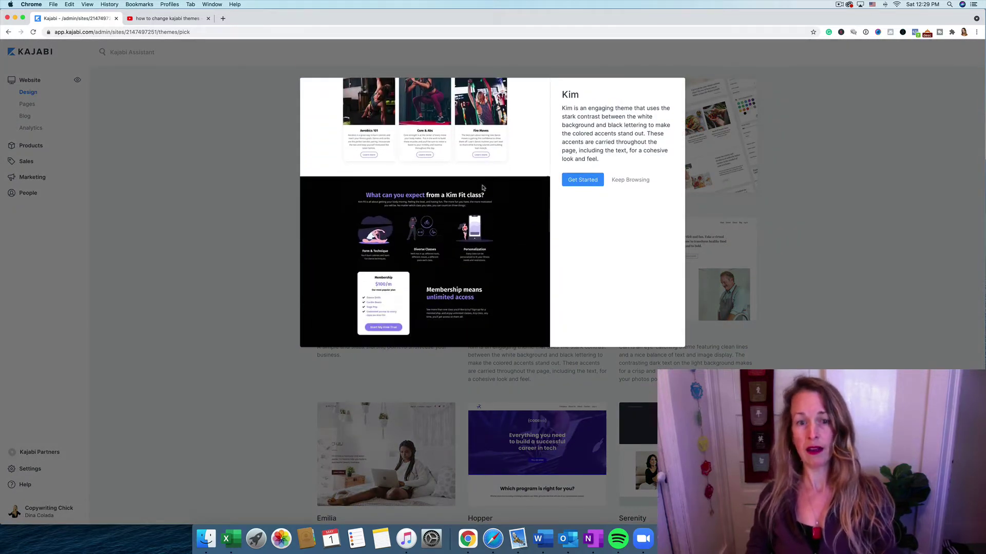
{"action": "scroll", "coordinate": [482, 188], "scroll_direction": "down", "scroll_amount": 4}
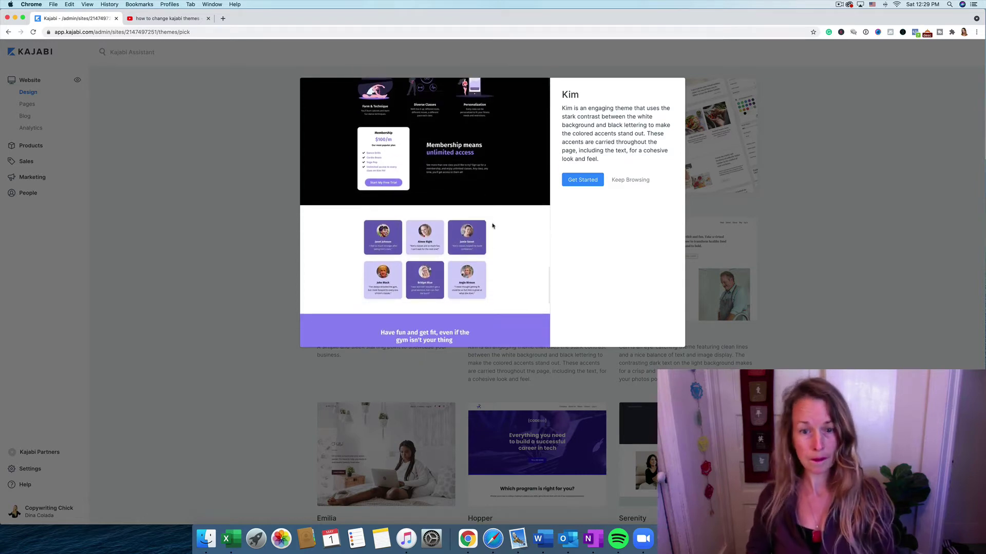
{"action": "scroll", "coordinate": [492, 226], "scroll_direction": "down", "scroll_amount": 6}
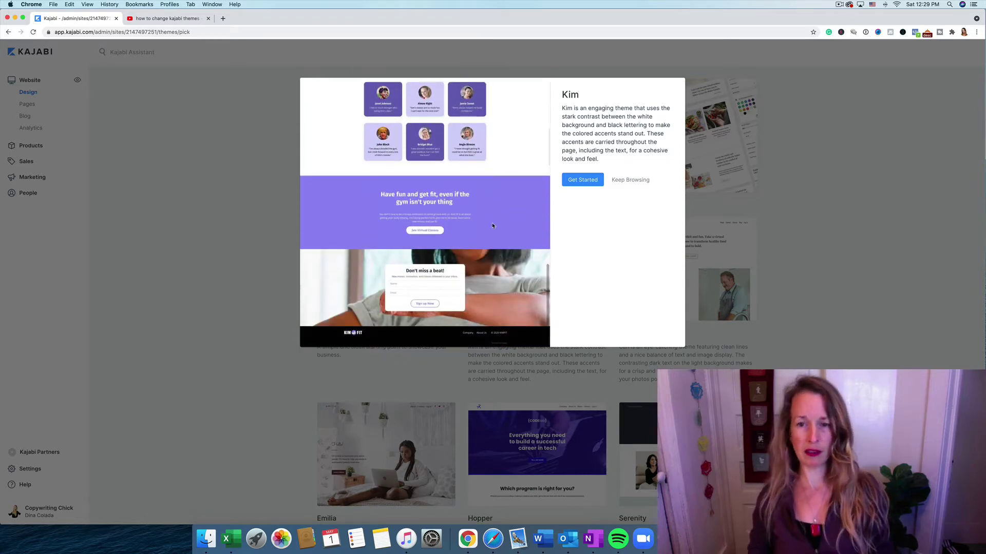
{"action": "scroll", "coordinate": [492, 223], "scroll_direction": "up", "scroll_amount": 8}
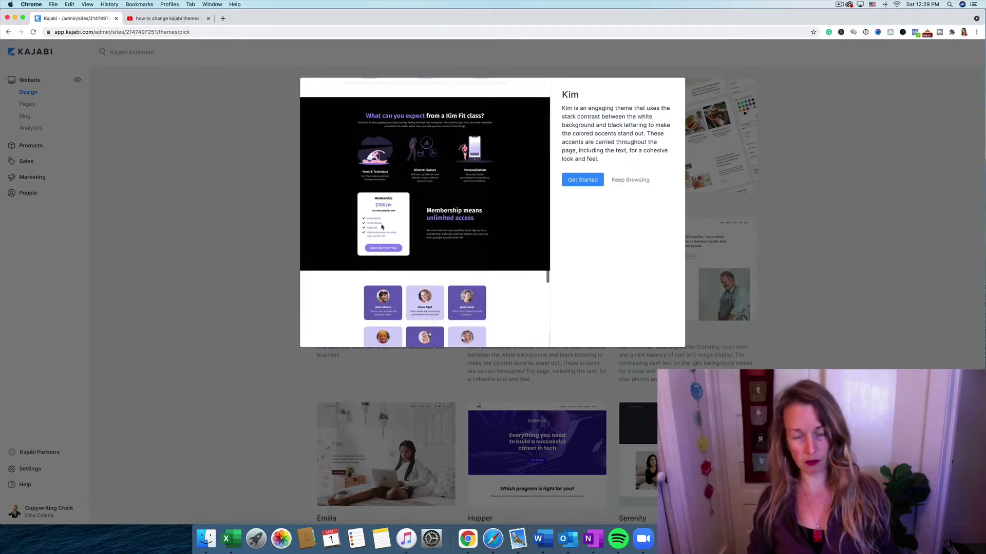
{"action": "scroll", "coordinate": [382, 226], "scroll_direction": "up", "scroll_amount": 10}
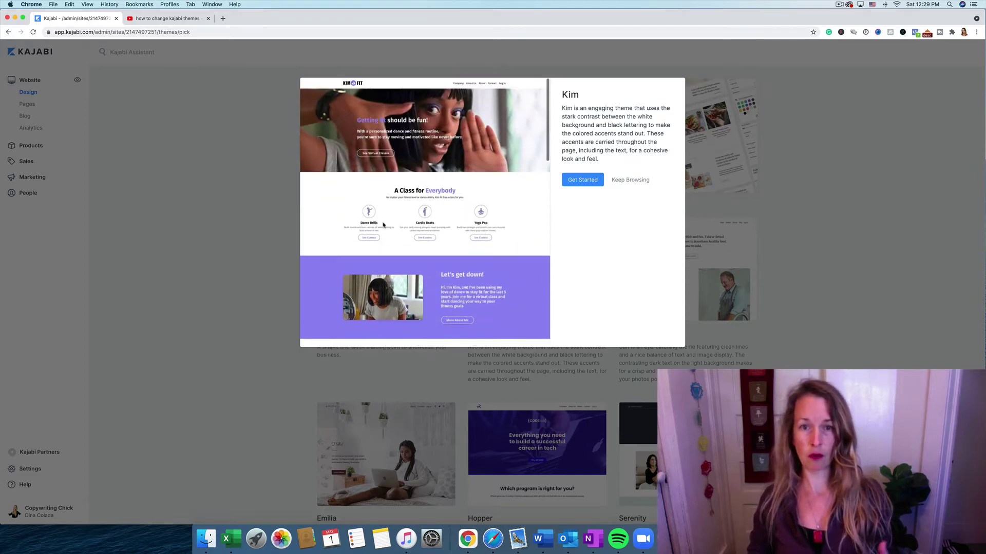
{"action": "left_click", "coordinate": [629, 181]}
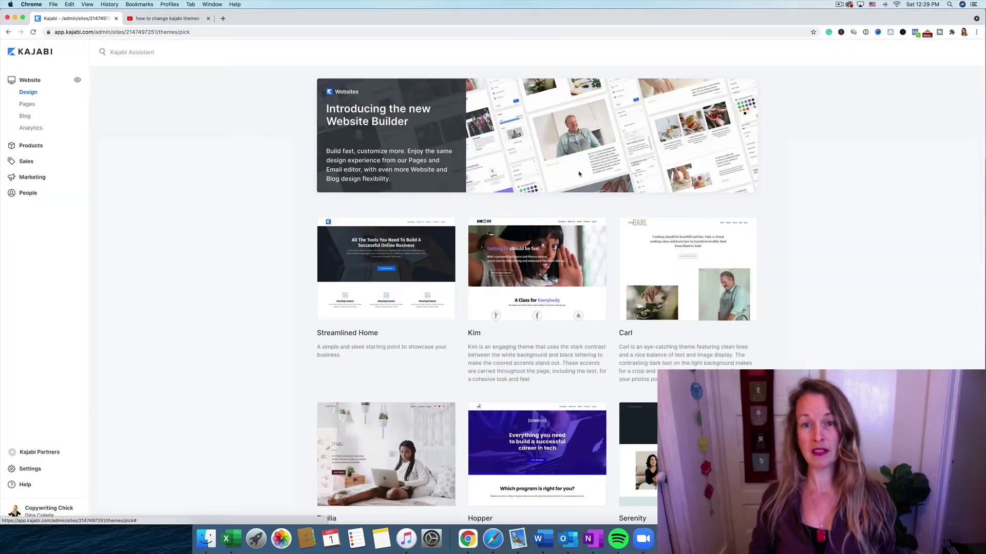
Scroll through the Carl theme's cooking-site demo, close it, and move down the gallery
{"action": "left_click", "coordinate": [708, 279]}
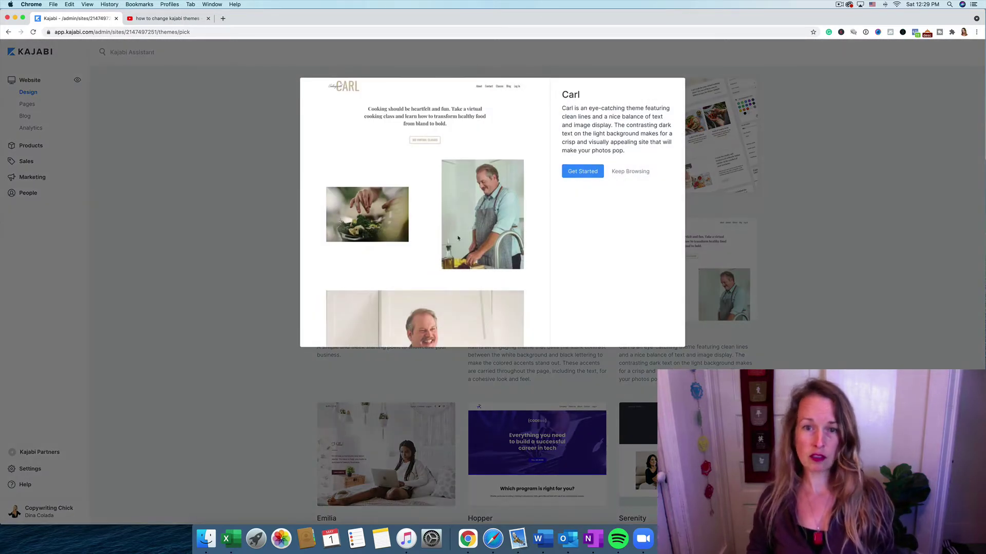
{"action": "scroll", "coordinate": [455, 237], "scroll_direction": "down", "scroll_amount": 10}
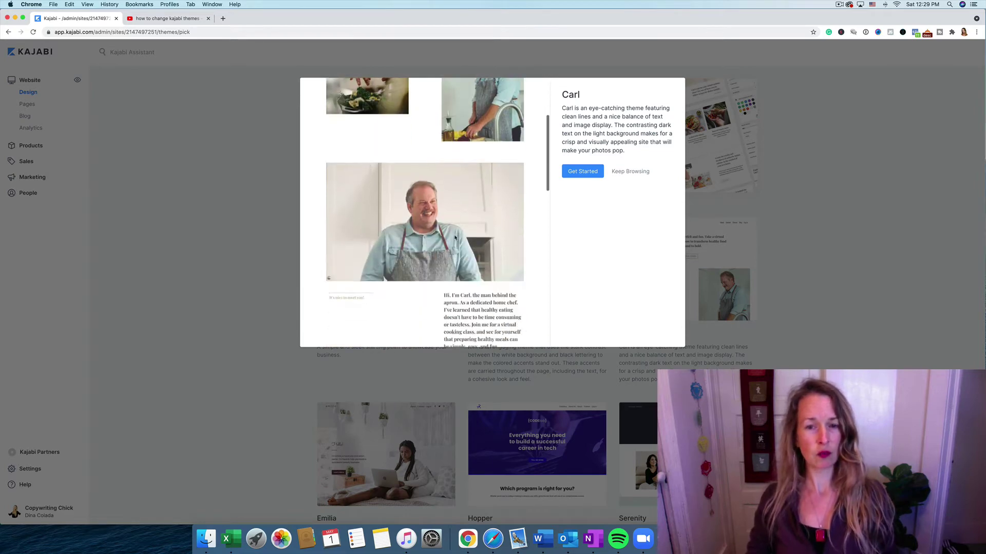
{"action": "scroll", "coordinate": [455, 237], "scroll_direction": "down", "scroll_amount": 3}
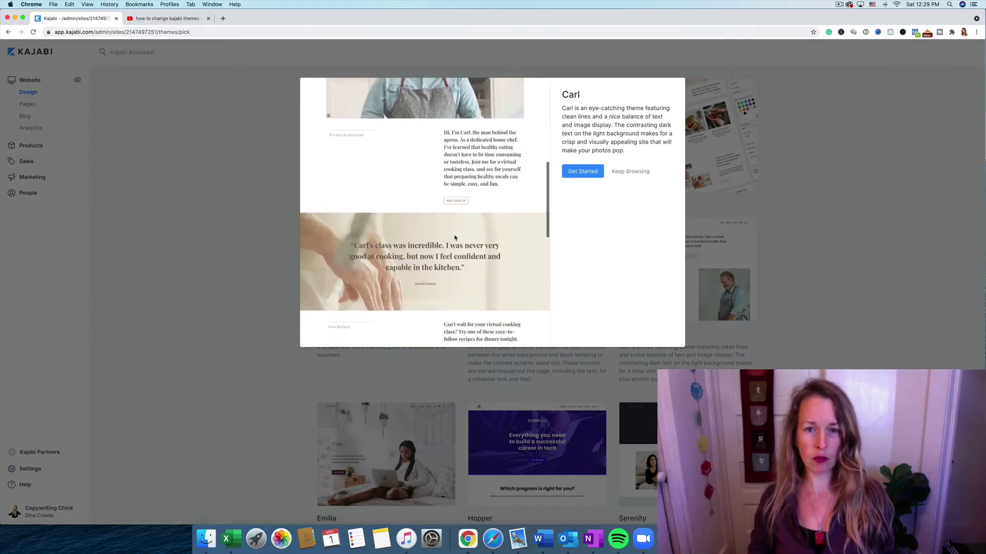
{"action": "scroll", "coordinate": [477, 204], "scroll_direction": "down", "scroll_amount": 5}
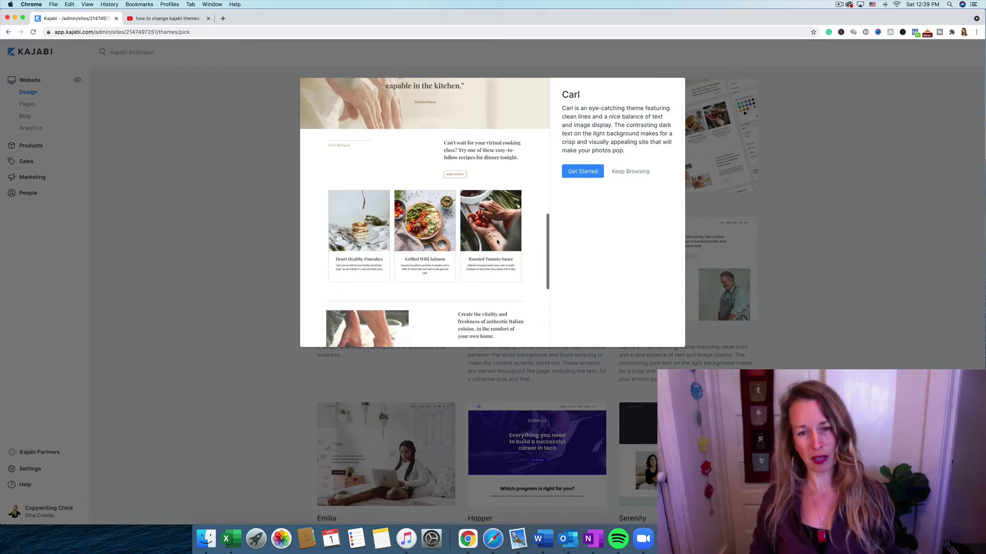
{"action": "scroll", "coordinate": [469, 249], "scroll_direction": "down", "scroll_amount": 2}
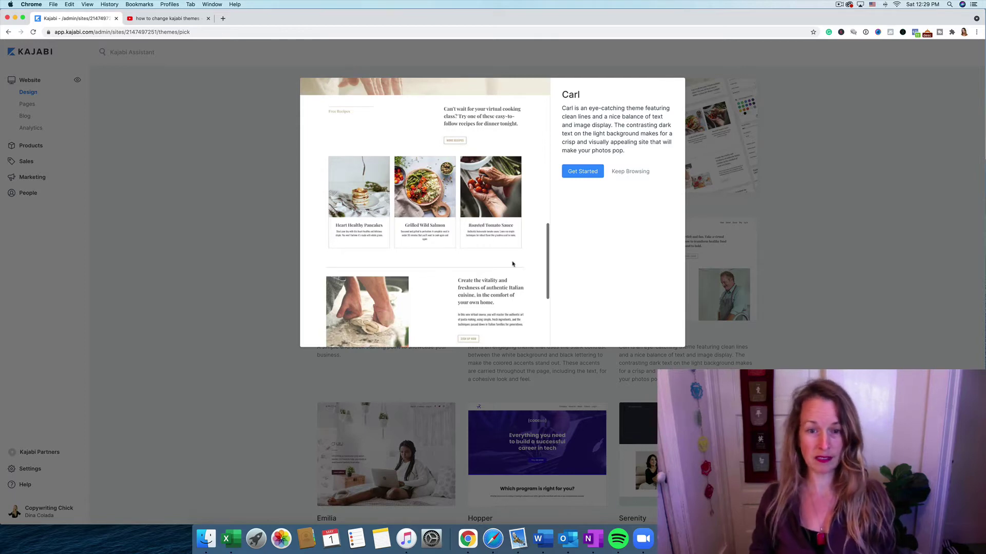
{"action": "scroll", "coordinate": [512, 264], "scroll_direction": "down", "scroll_amount": 8}
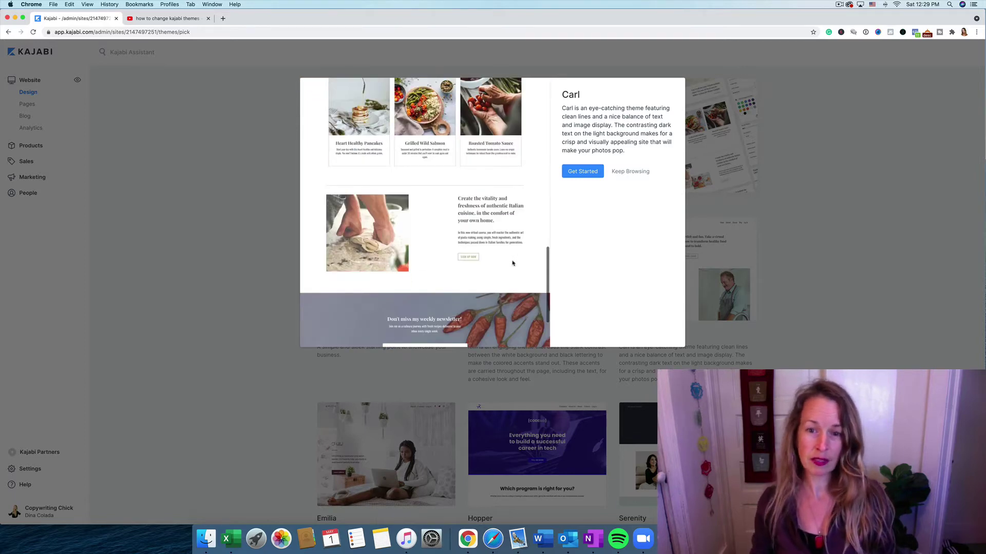
{"action": "left_click", "coordinate": [637, 172]}
{"action": "scroll", "coordinate": [446, 291], "scroll_direction": "down", "scroll_amount": 5}
Scroll through the Emilia theme's demo site and close it with Keep Browsing
{"action": "left_click", "coordinate": [372, 337]}
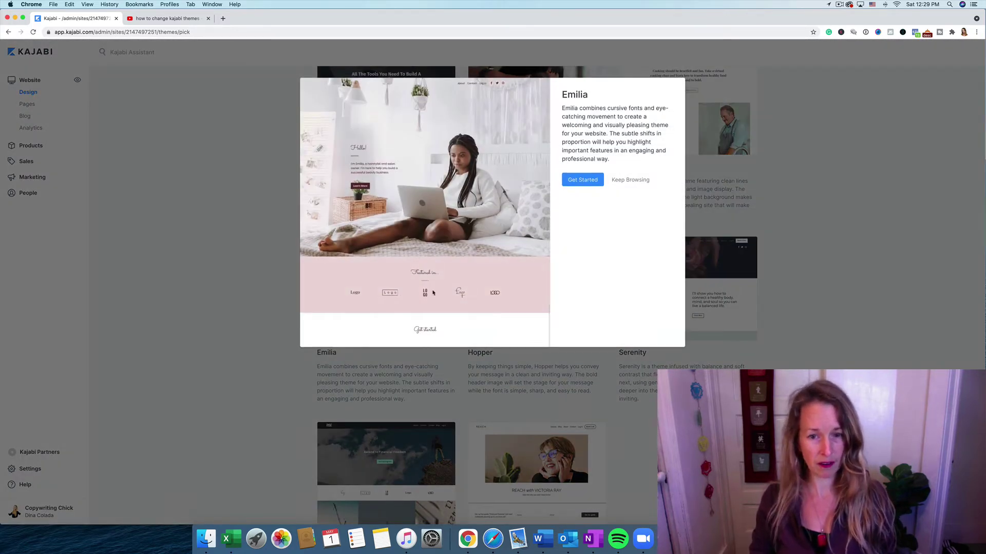
{"action": "scroll", "coordinate": [433, 292], "scroll_direction": "down", "scroll_amount": 4}
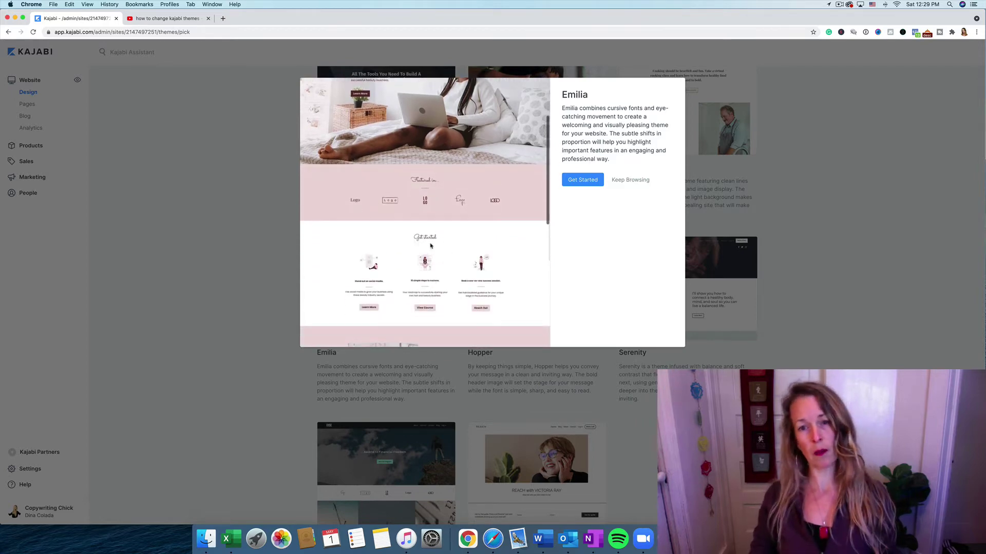
{"action": "scroll", "coordinate": [444, 276], "scroll_direction": "down", "scroll_amount": 10}
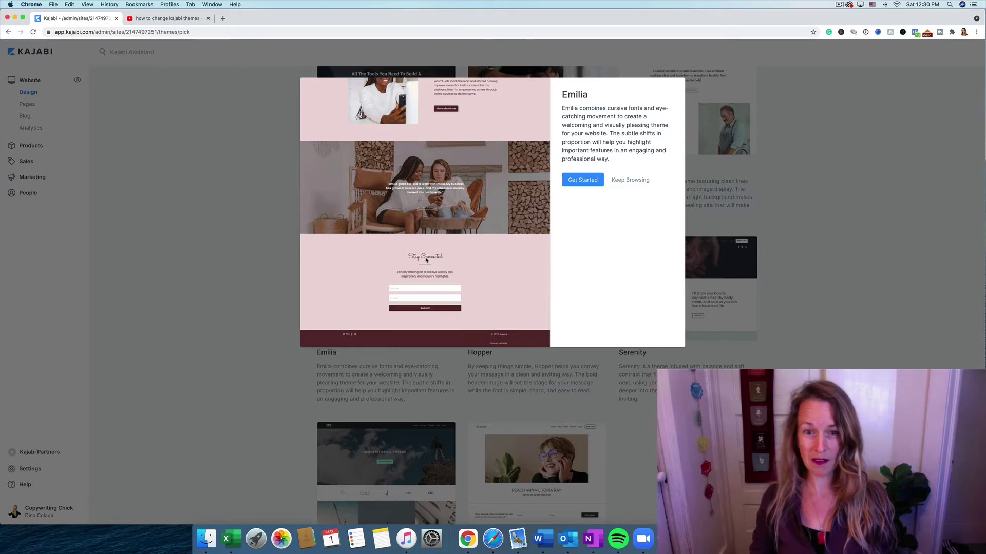
{"action": "scroll", "coordinate": [426, 260], "scroll_direction": "up", "scroll_amount": 3}
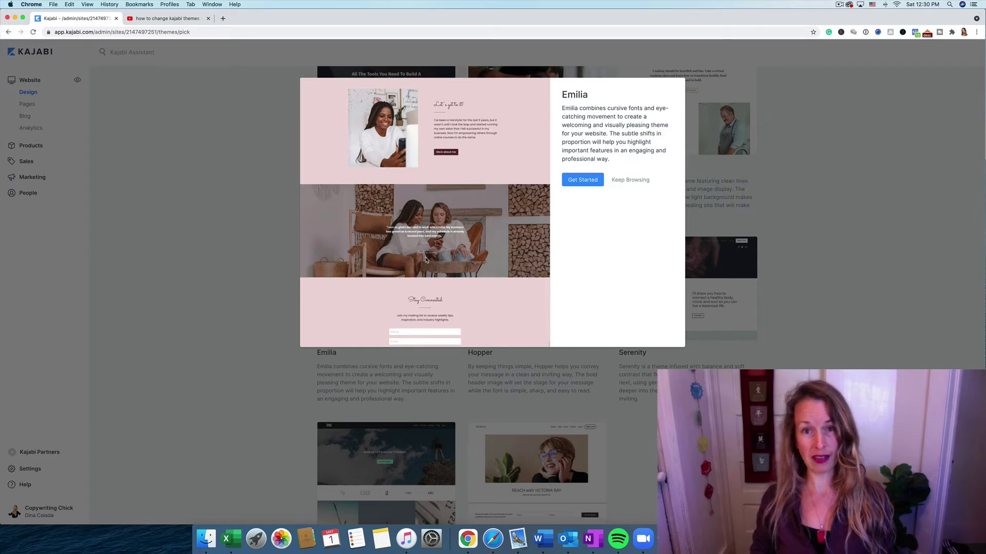
{"action": "scroll", "coordinate": [433, 267], "scroll_direction": "up", "scroll_amount": 9}
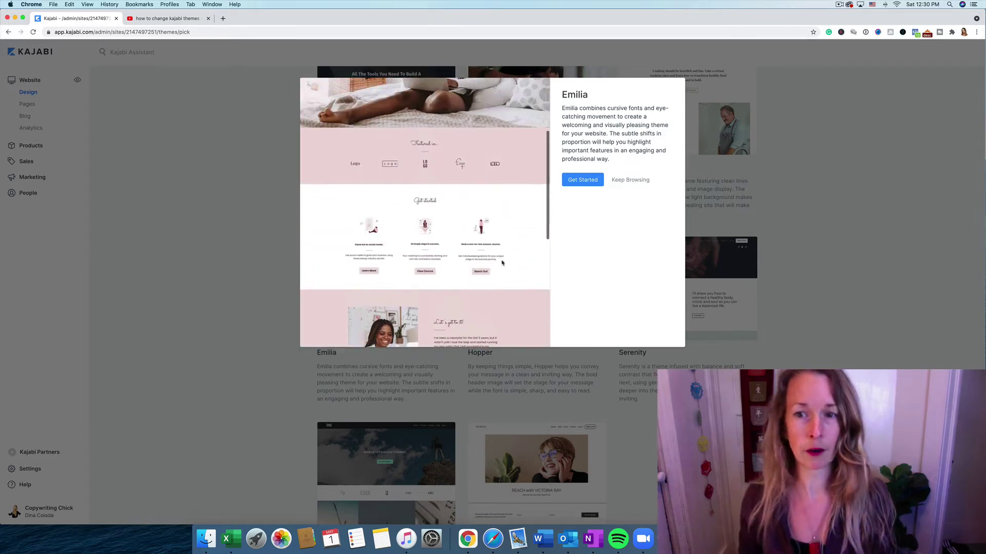
{"action": "left_click", "coordinate": [631, 180]}
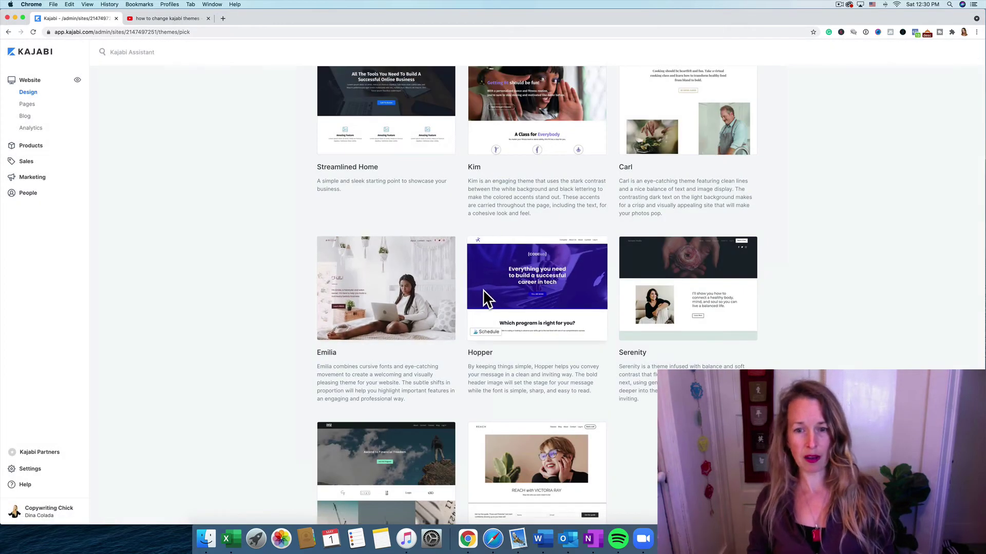
Scroll through the Hopper theme demo and close its preview
{"action": "left_click", "coordinate": [540, 317]}
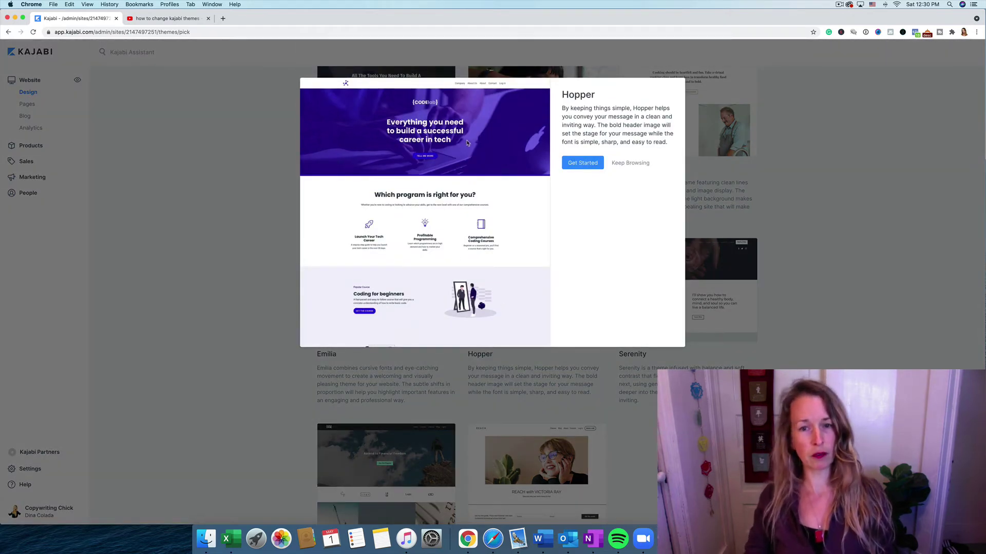
{"action": "scroll", "coordinate": [483, 195], "scroll_direction": "down", "scroll_amount": 5}
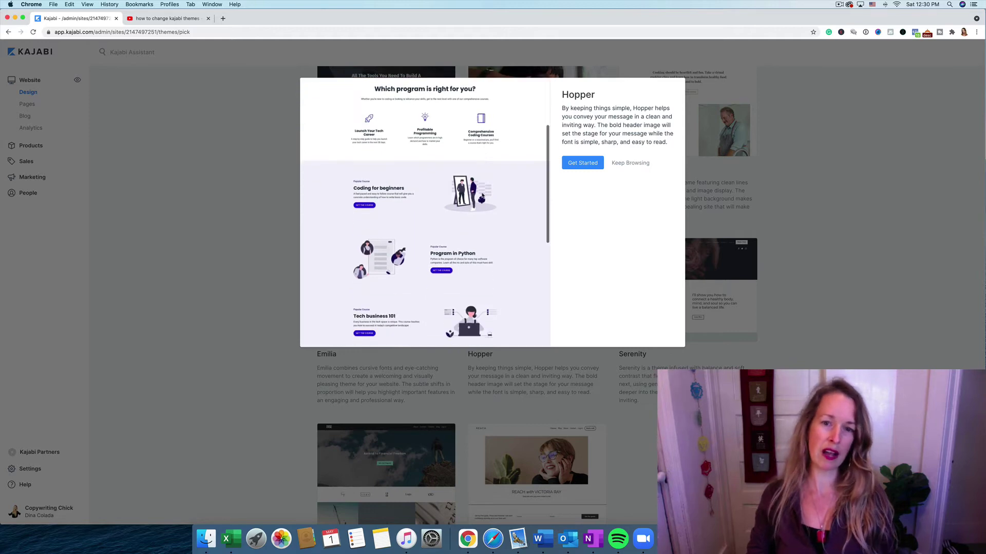
{"action": "scroll", "coordinate": [483, 195], "scroll_direction": "down", "scroll_amount": 3}
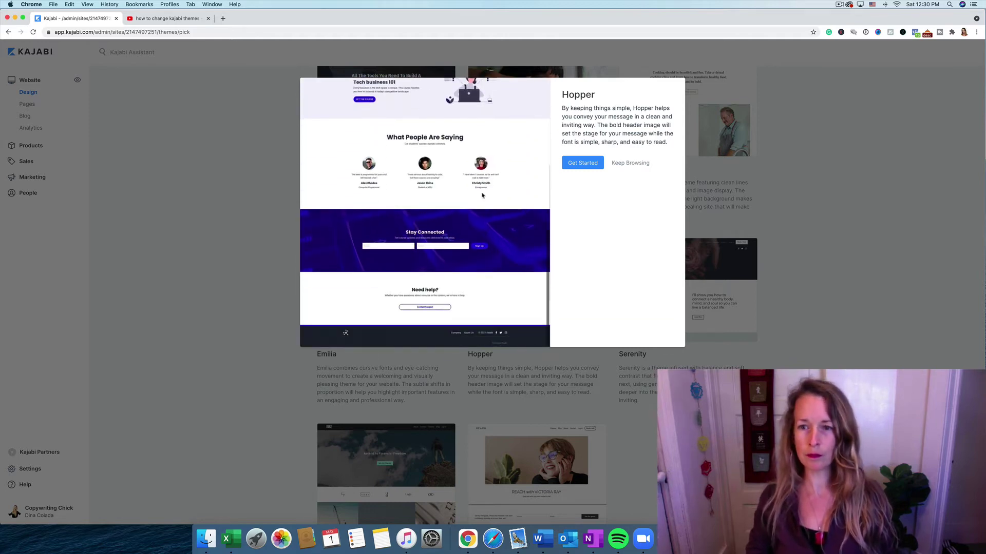
{"action": "scroll", "coordinate": [482, 196], "scroll_direction": "up", "scroll_amount": 10}
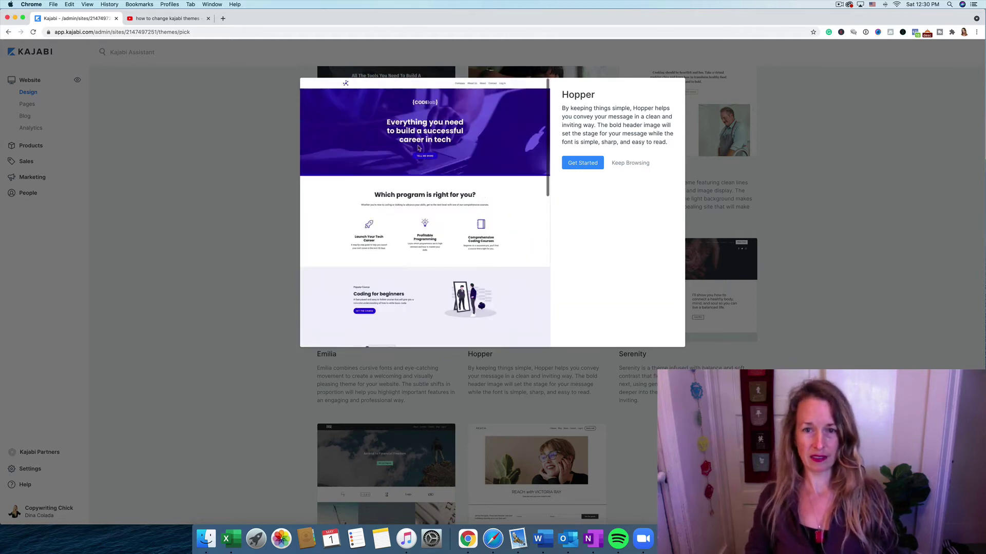
{"action": "left_click", "coordinate": [627, 163]}
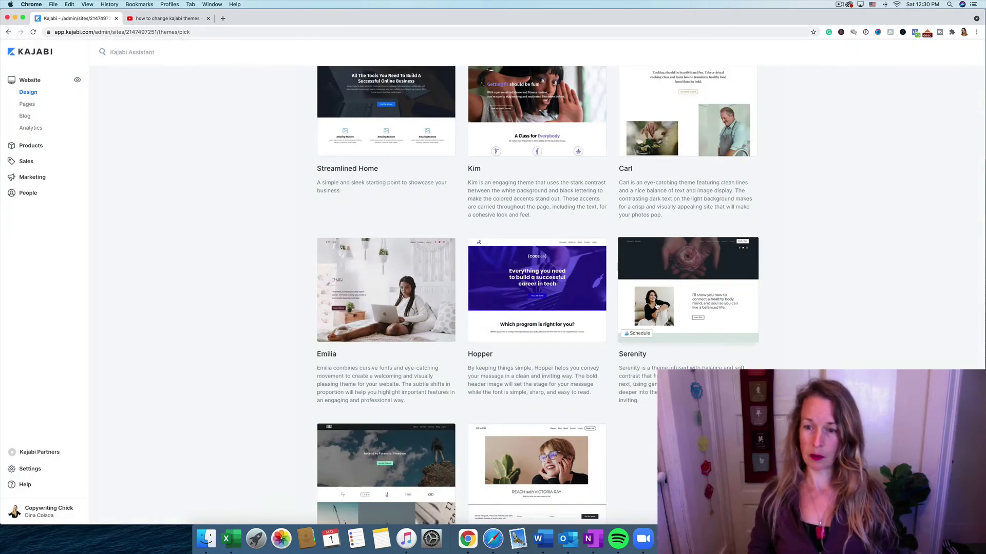
Scroll through the Serenity theme demo and close its preview
{"action": "left_click", "coordinate": [657, 306]}
{"action": "scroll", "coordinate": [421, 255], "scroll_direction": "down", "scroll_amount": 15}
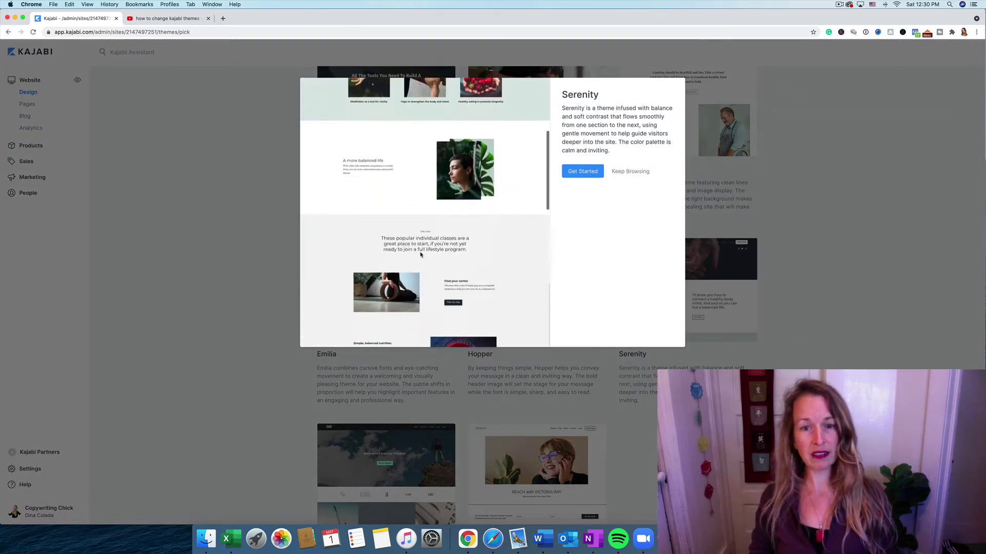
{"action": "scroll", "coordinate": [421, 256], "scroll_direction": "down", "scroll_amount": 3}
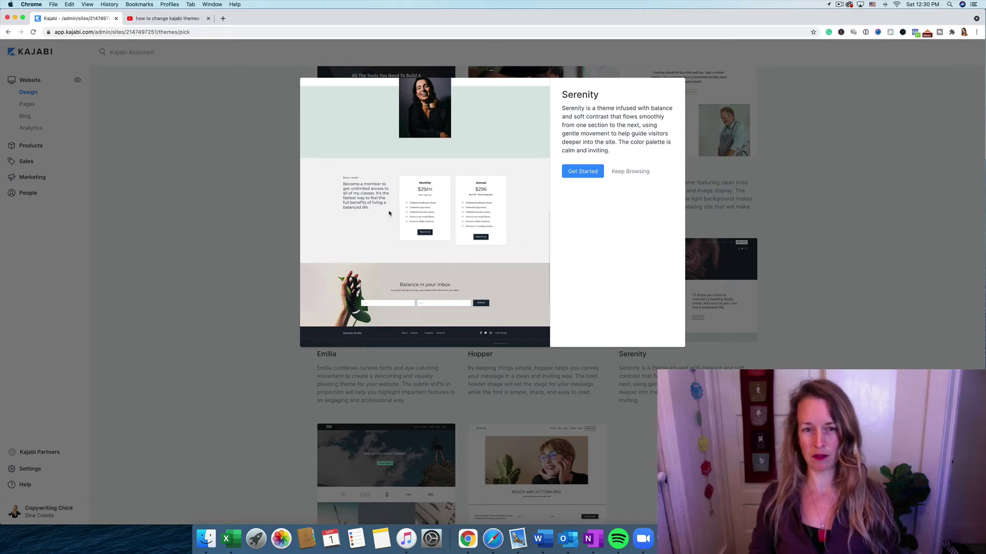
{"action": "scroll", "coordinate": [445, 216], "scroll_direction": "up", "scroll_amount": 15}
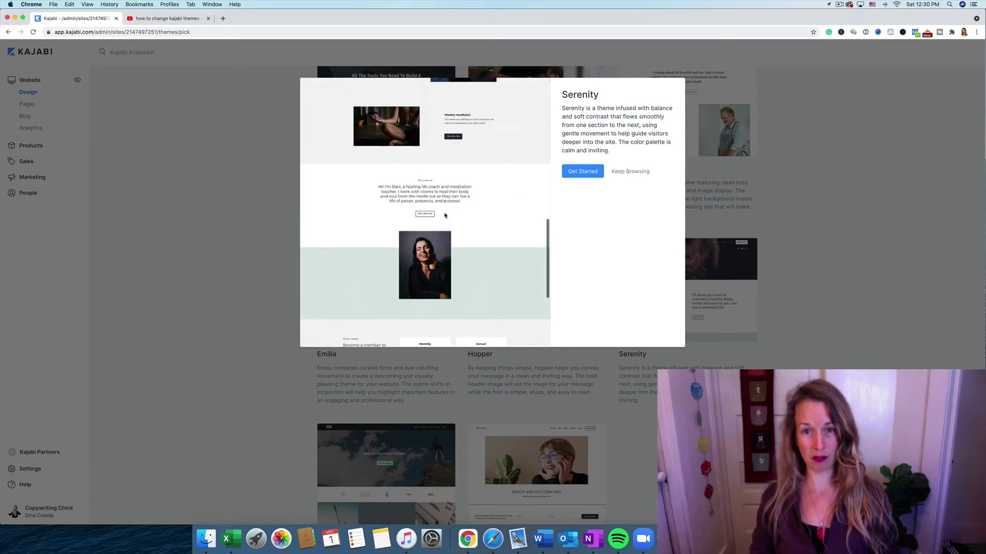
{"action": "left_click", "coordinate": [633, 172]}
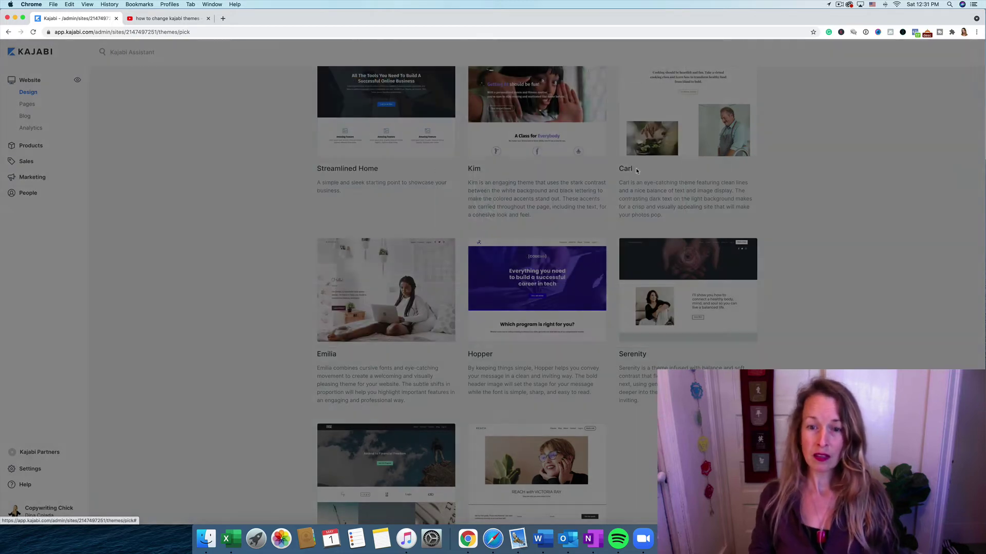
Scroll through the Rise theme demo and close its preview
{"action": "scroll", "coordinate": [484, 287], "scroll_direction": "down", "scroll_amount": 3}
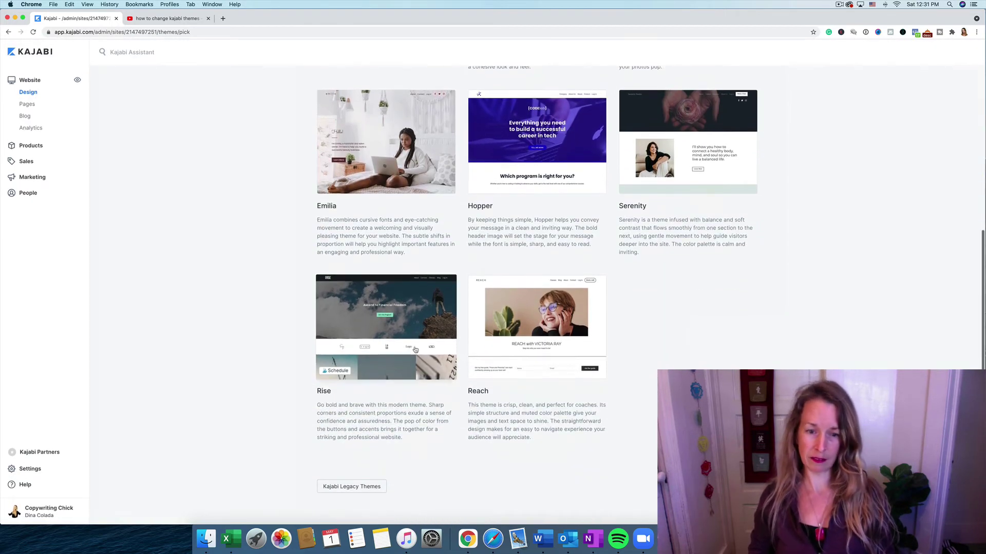
{"action": "left_click", "coordinate": [409, 349]}
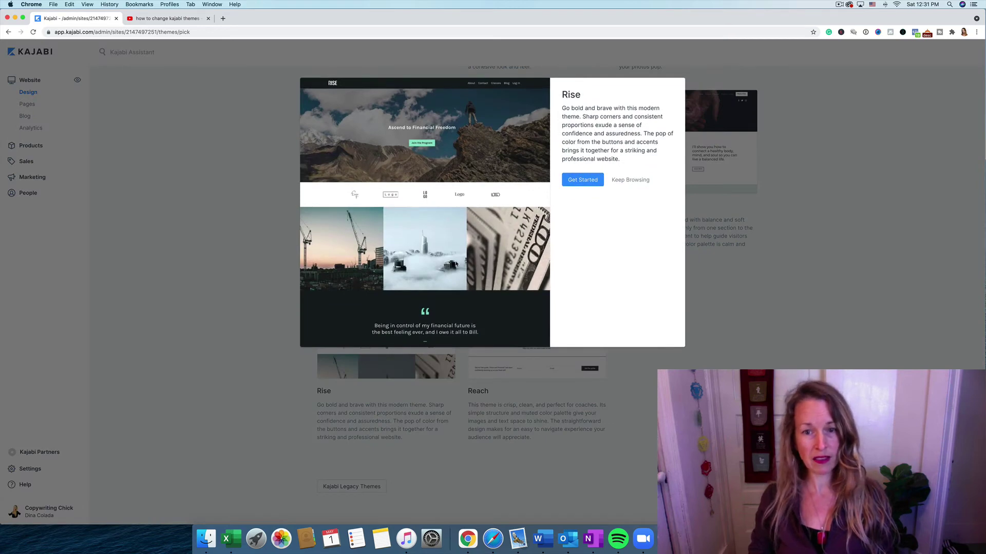
{"action": "scroll", "coordinate": [455, 265], "scroll_direction": "down", "scroll_amount": 15}
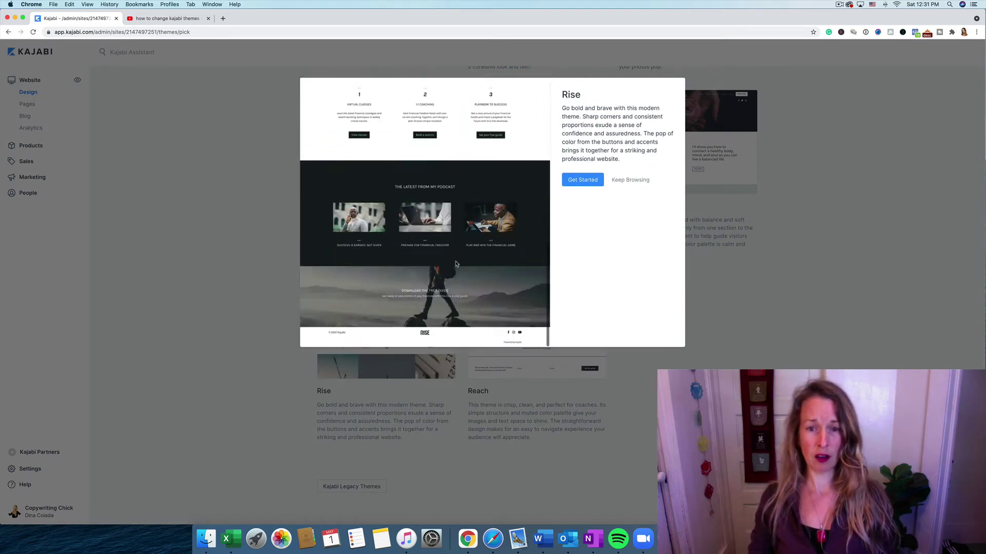
{"action": "scroll", "coordinate": [455, 265], "scroll_direction": "up", "scroll_amount": 15}
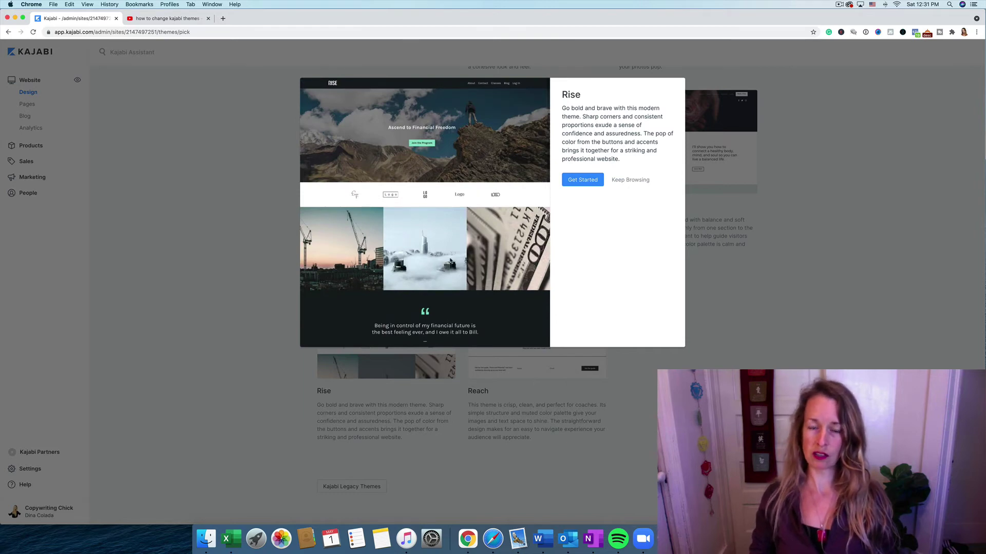
{"action": "left_click", "coordinate": [630, 180]}
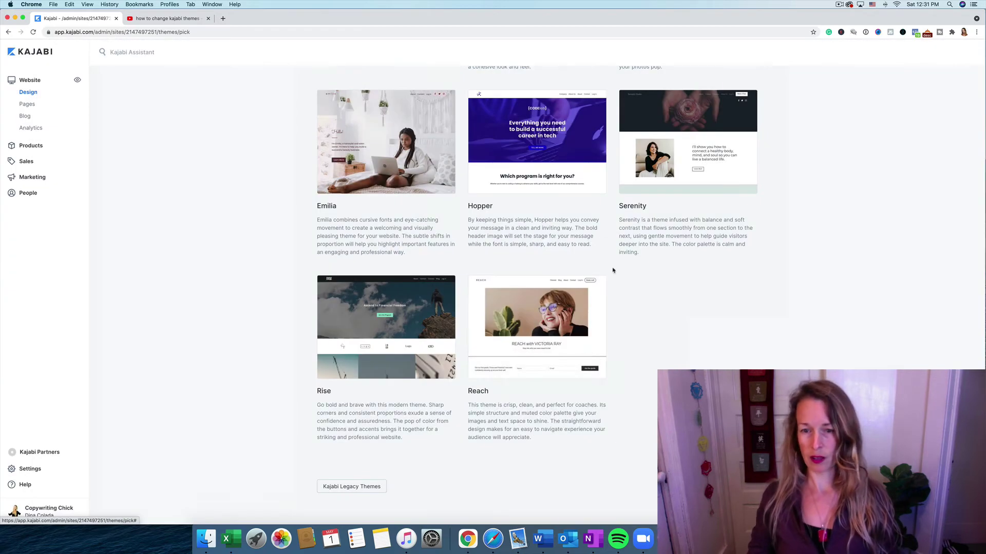
Scroll through the Reach theme's coaching demo and close its preview
{"action": "left_click", "coordinate": [540, 356]}
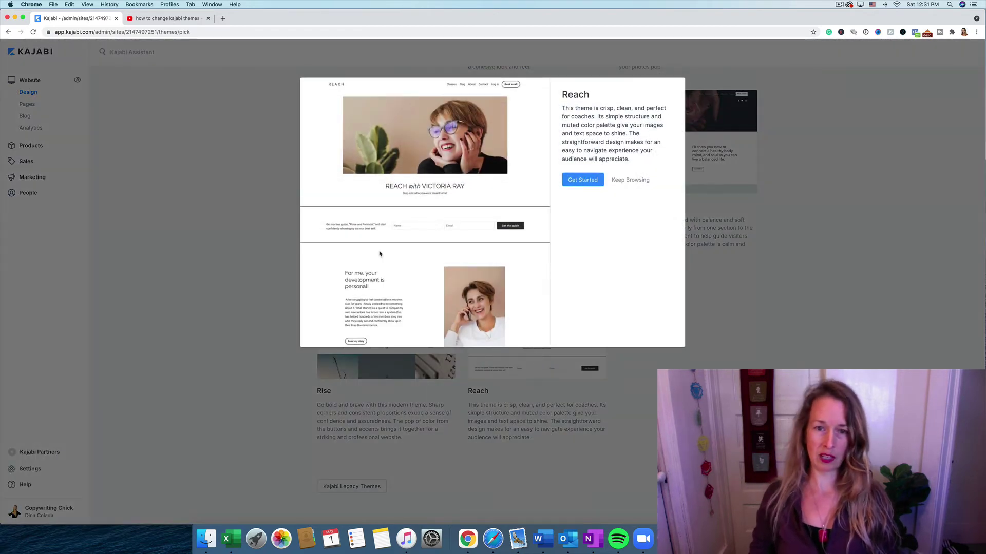
{"action": "scroll", "coordinate": [380, 254], "scroll_direction": "down", "scroll_amount": 10}
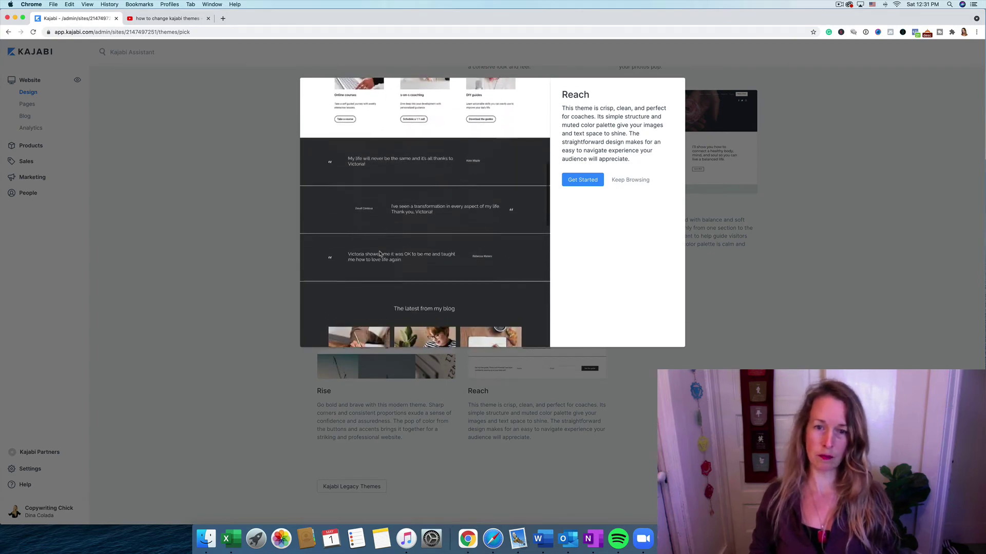
{"action": "scroll", "coordinate": [380, 254], "scroll_direction": "down", "scroll_amount": 15}
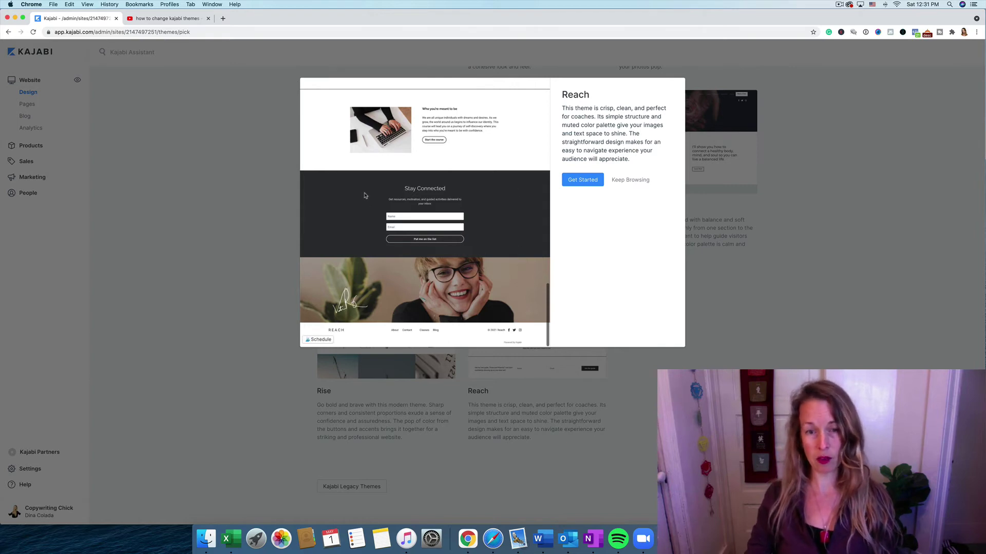
{"action": "scroll", "coordinate": [348, 204], "scroll_direction": "up", "scroll_amount": 3}
{"action": "scroll", "coordinate": [348, 204], "scroll_direction": "up", "scroll_amount": 15}
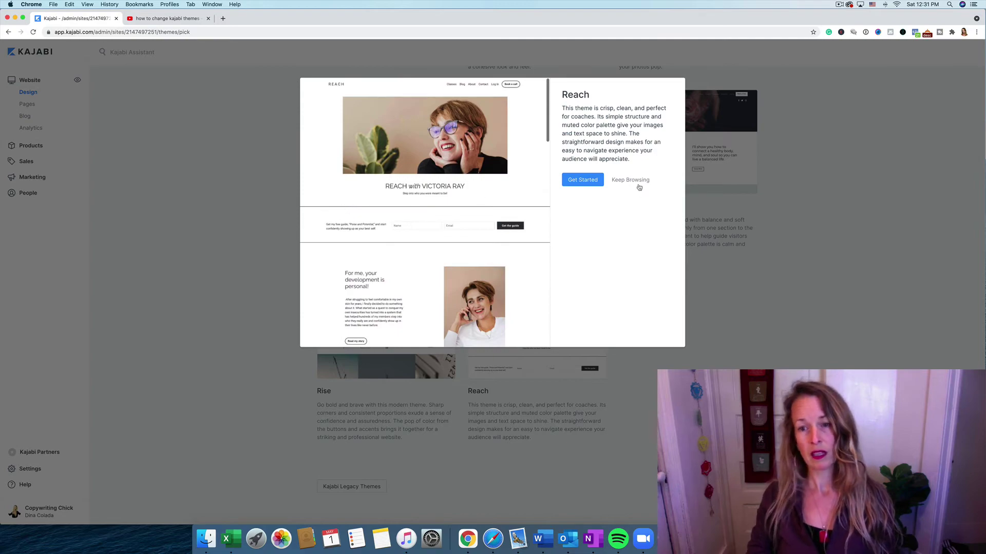
{"action": "left_click", "coordinate": [630, 180]}
Open the Kim theme at the top of the gallery and install it with Get Started
{"action": "scroll", "coordinate": [498, 242], "scroll_direction": "up", "scroll_amount": 5}
{"action": "scroll", "coordinate": [498, 243], "scroll_direction": "up", "scroll_amount": 2}
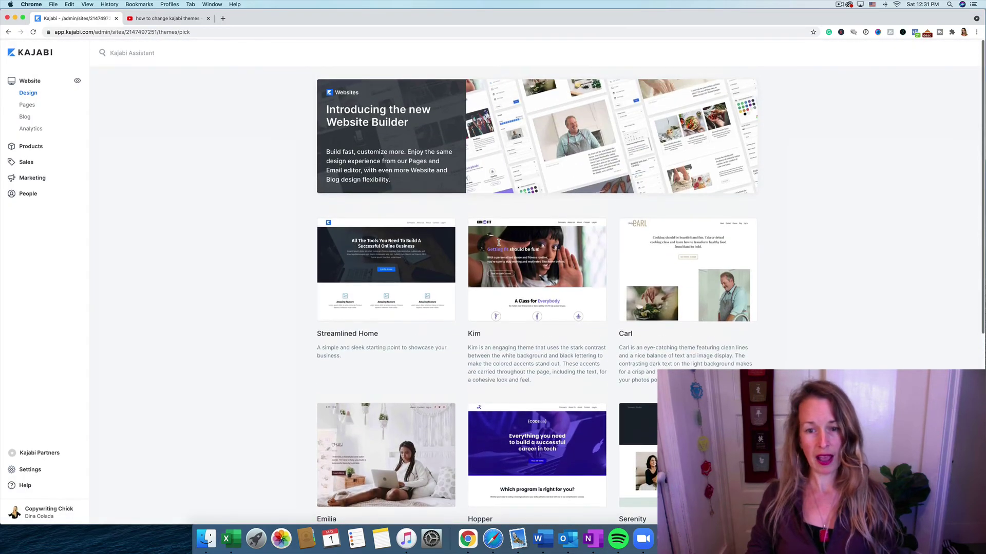
{"action": "left_click", "coordinate": [540, 288]}
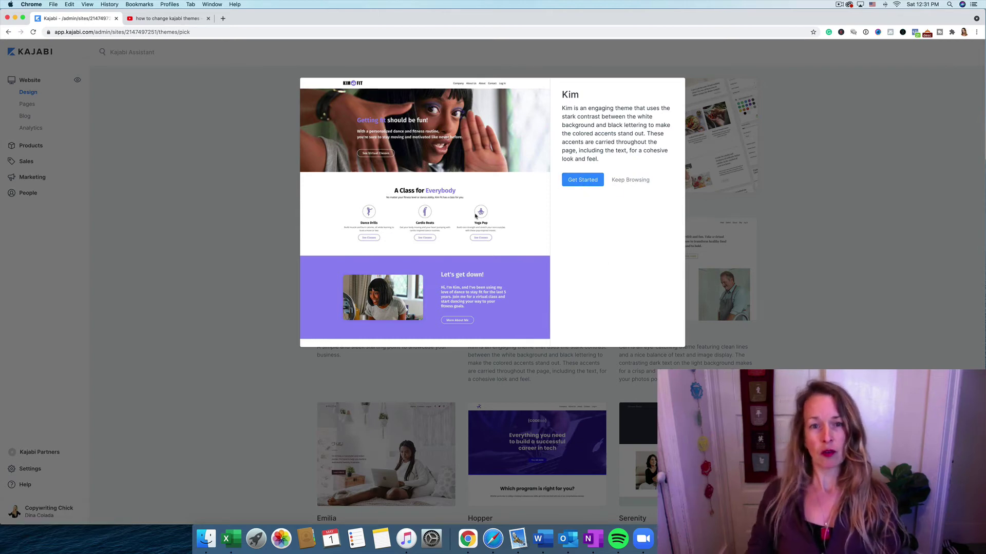
{"action": "left_click", "coordinate": [576, 184]}
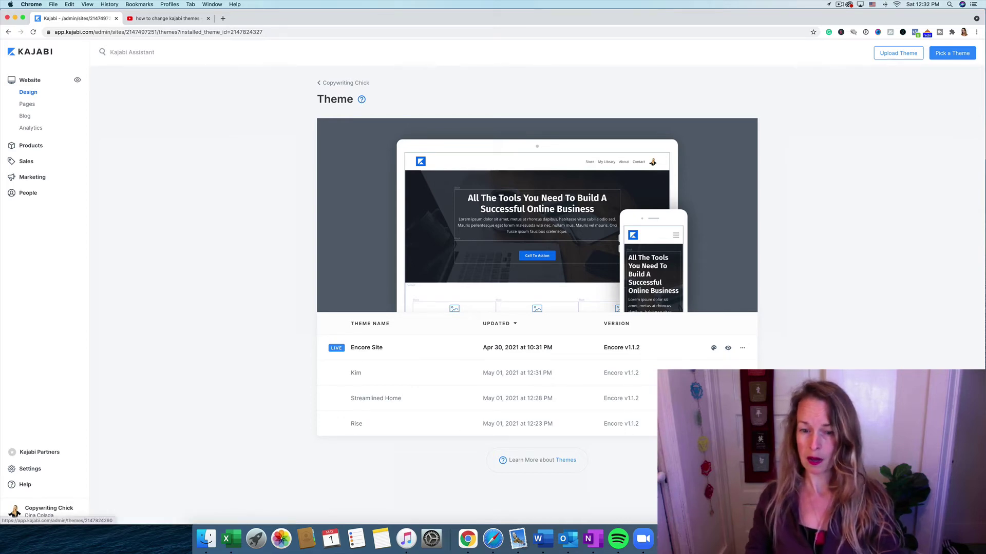
Delete the Rise and Streamlined Home themes, confirming each in the Are you sure? dialog
{"action": "left_click", "coordinate": [724, 452]}
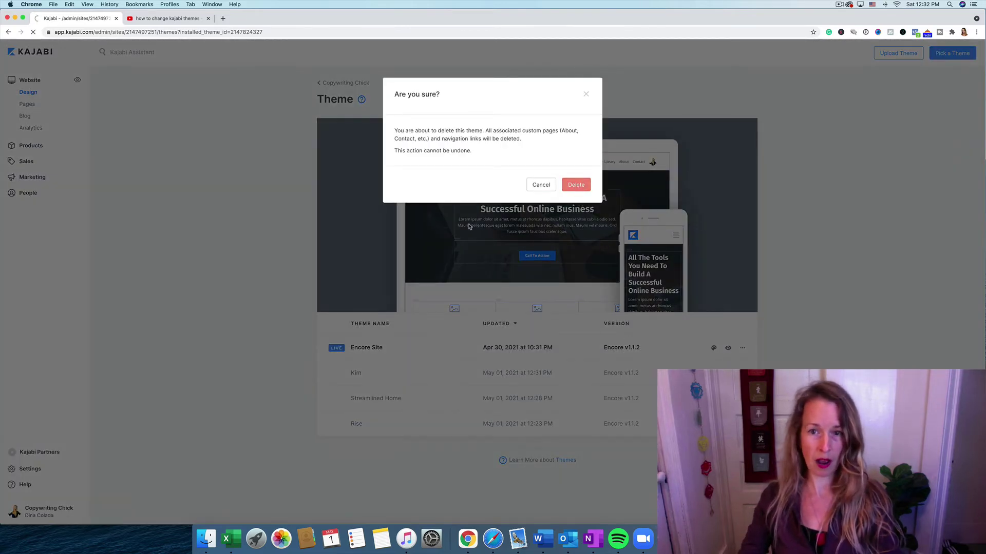
{"action": "left_click", "coordinate": [576, 185]}
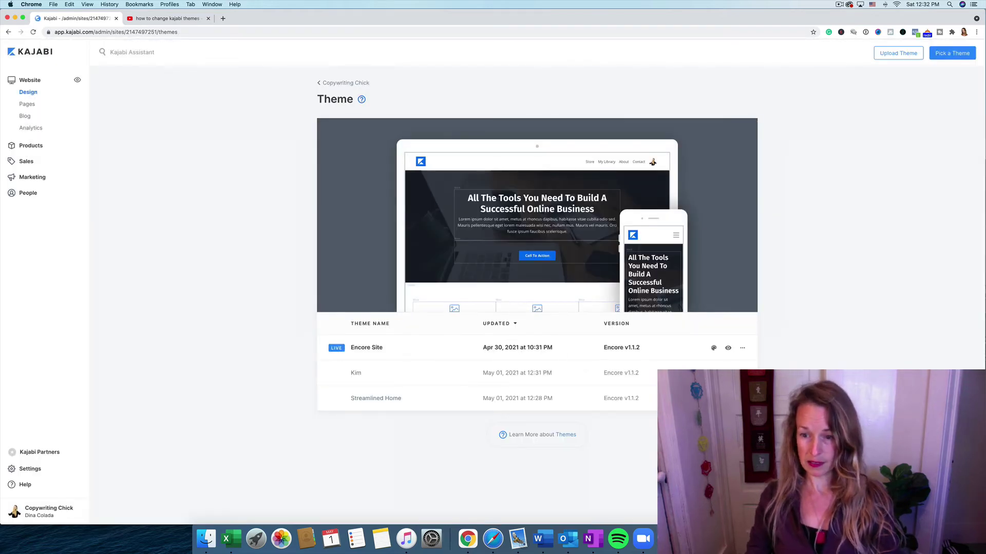
{"action": "left_click", "coordinate": [719, 436]}
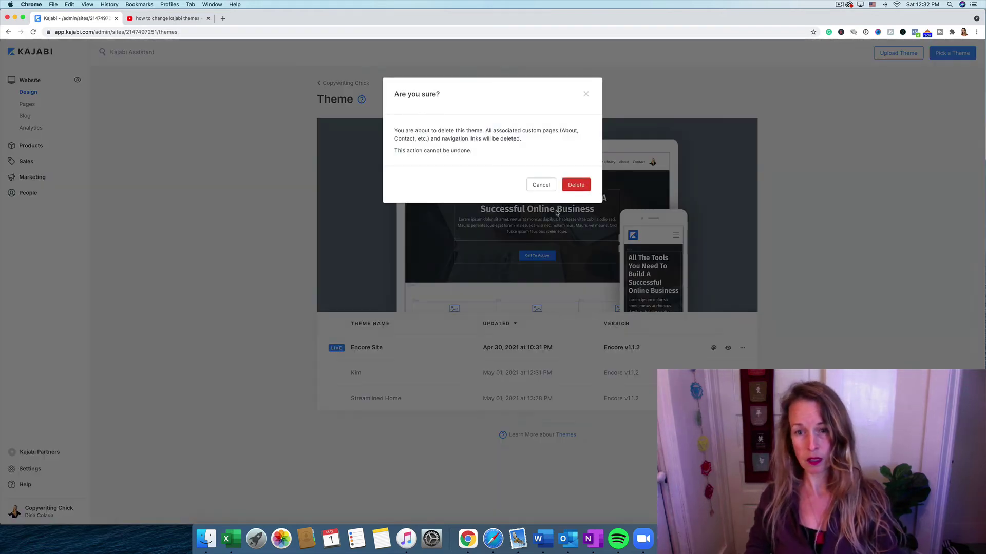
{"action": "left_click", "coordinate": [576, 186]}
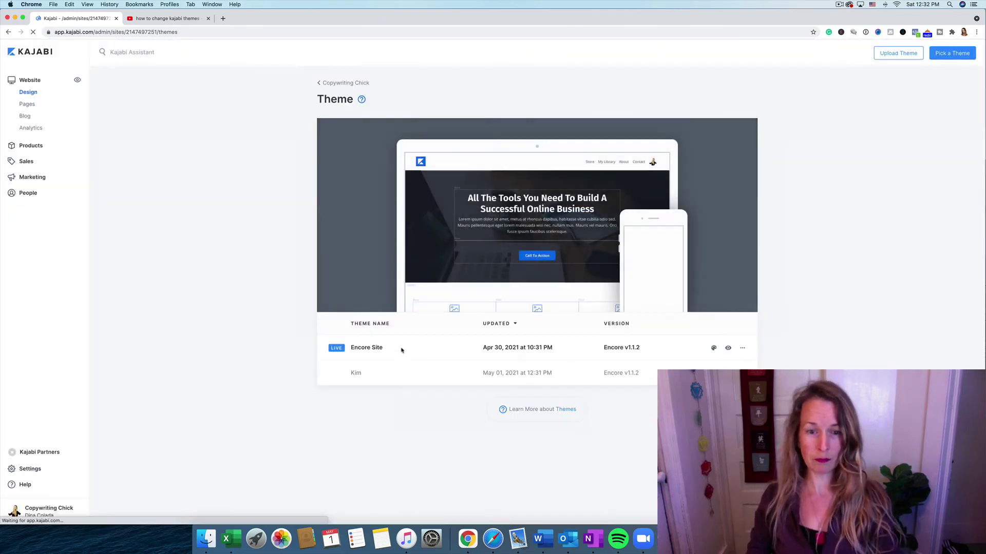
{"action": "left_click", "coordinate": [743, 349]}
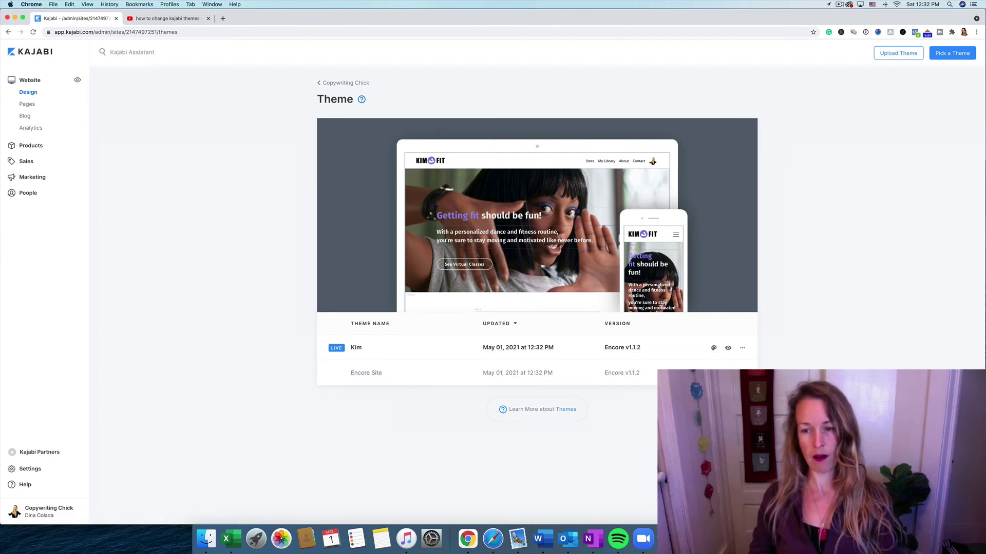
Delete the Encore Site theme, leaving Kim as the only installed theme
{"action": "left_click", "coordinate": [724, 446]}
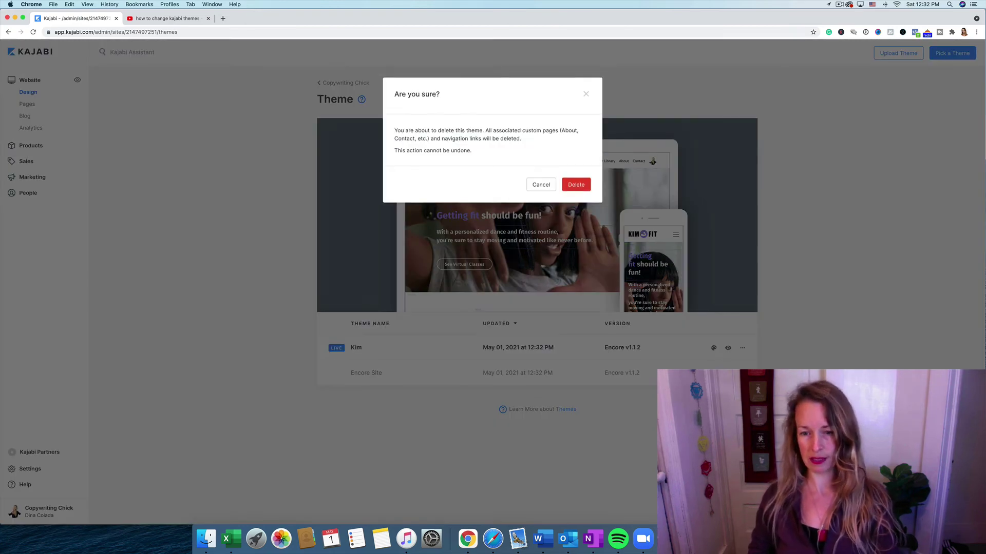
{"action": "left_click", "coordinate": [577, 186]}
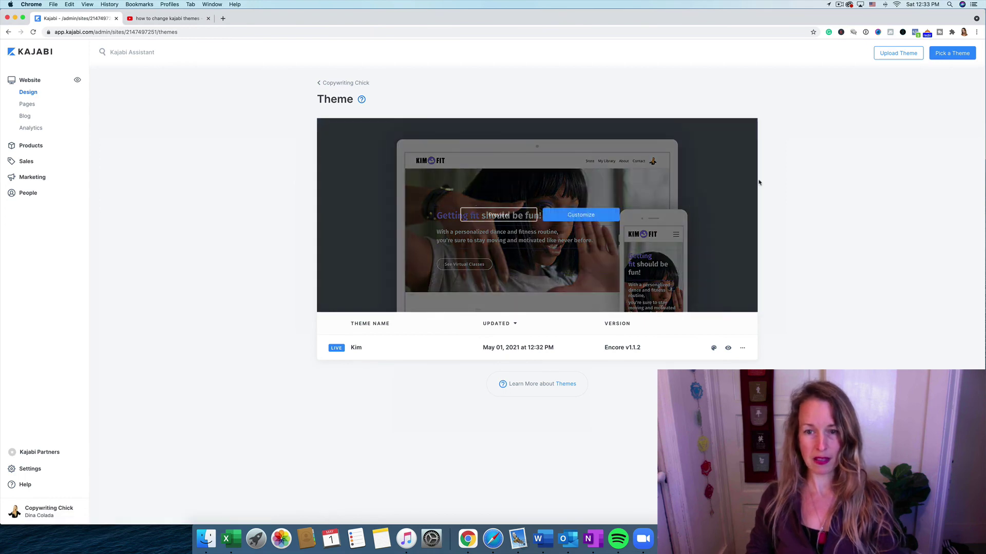
Preview the live Kim theme in a new tab and scroll through the Kim Fit home page
{"action": "left_click", "coordinate": [582, 217]}
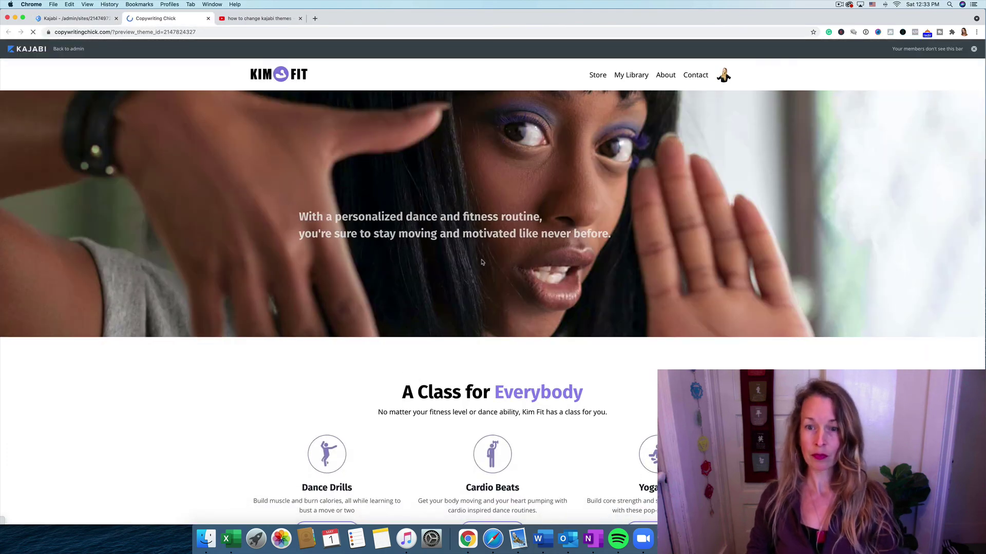
{"action": "scroll", "coordinate": [473, 332], "scroll_direction": "down", "scroll_amount": 15}
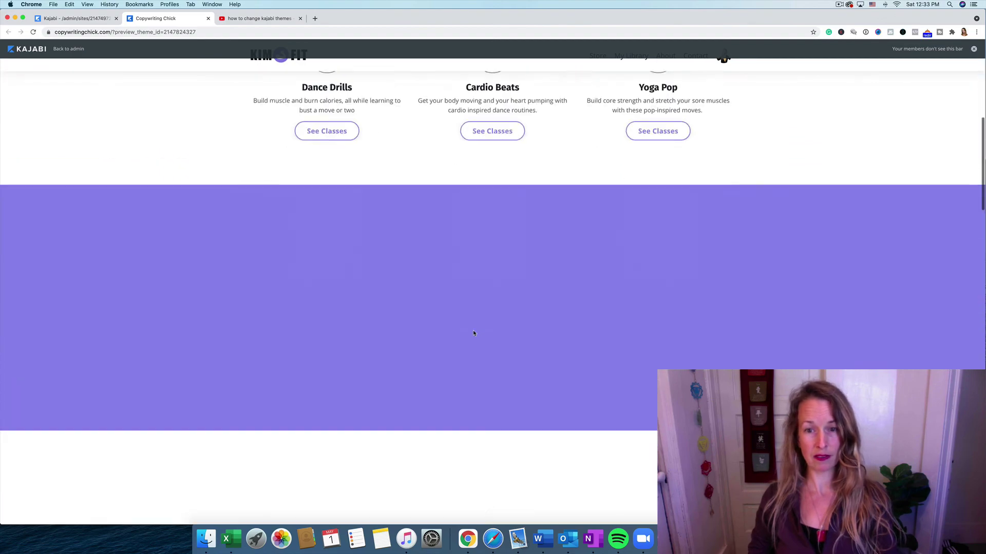
{"action": "scroll", "coordinate": [473, 333], "scroll_direction": "down", "scroll_amount": 20}
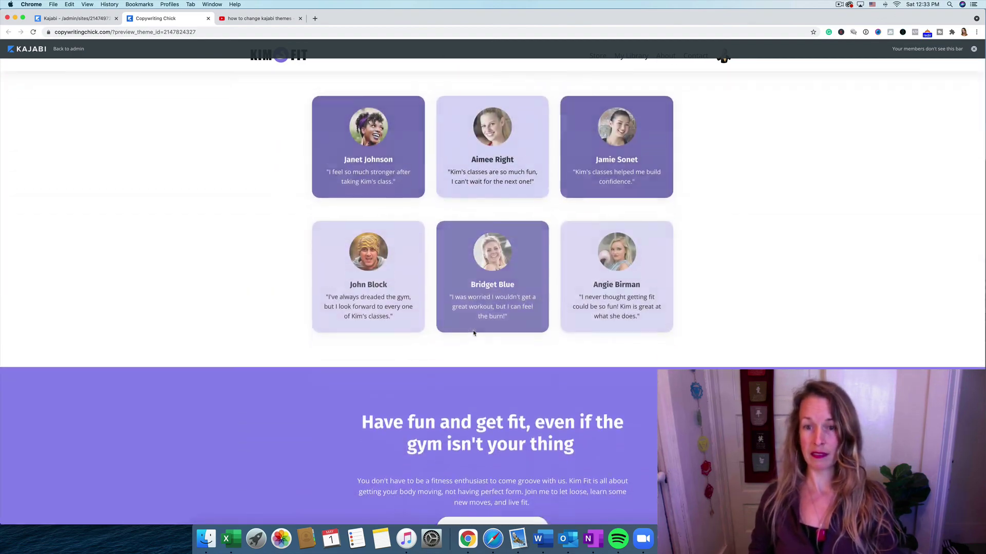
{"action": "scroll", "coordinate": [474, 333], "scroll_direction": "down", "scroll_amount": 5}
{"action": "scroll", "coordinate": [474, 333], "scroll_direction": "up", "scroll_amount": 15}
{"action": "scroll", "coordinate": [473, 333], "scroll_direction": "up", "scroll_amount": 10}
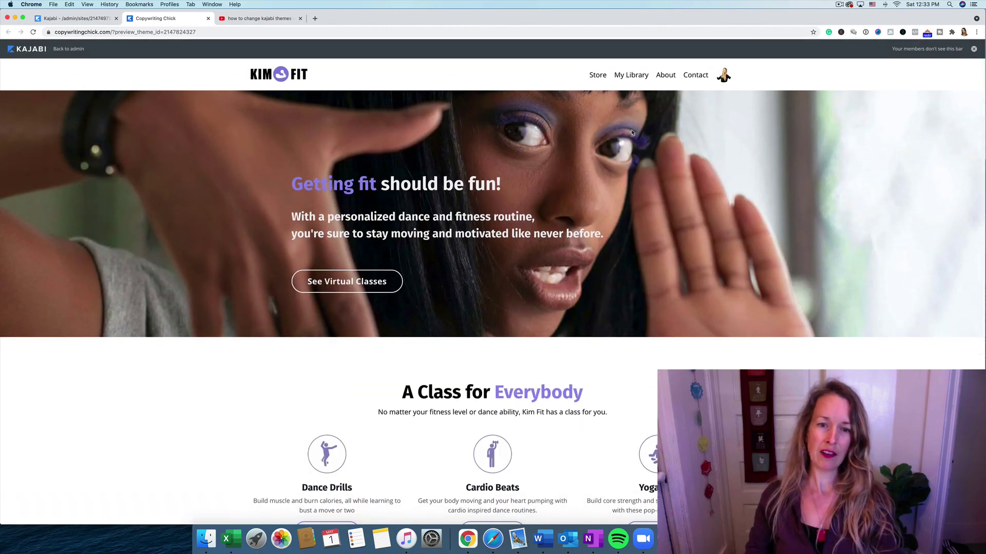
{"action": "scroll", "coordinate": [633, 133], "scroll_direction": "down", "scroll_amount": 1}
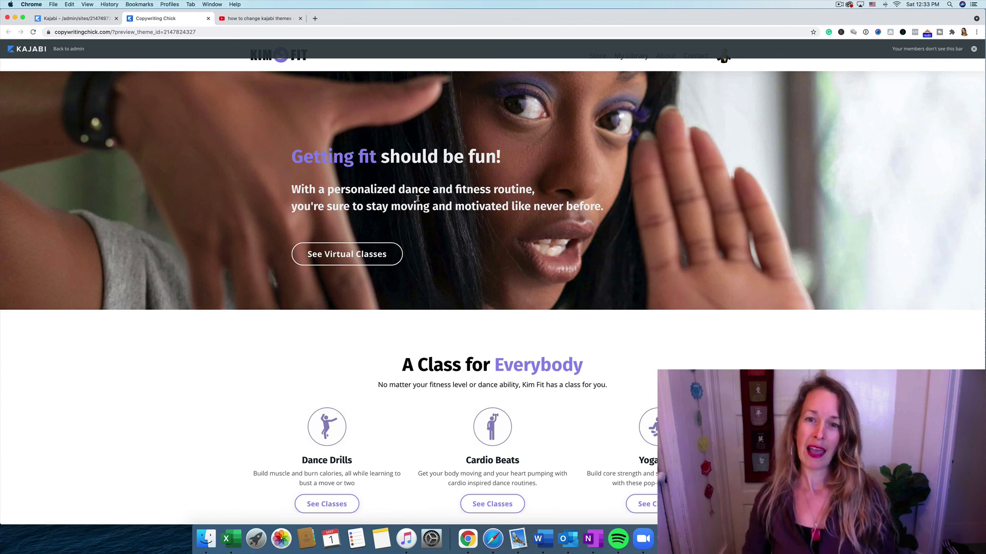
{"action": "scroll", "coordinate": [488, 200], "scroll_direction": "up", "scroll_amount": 2}
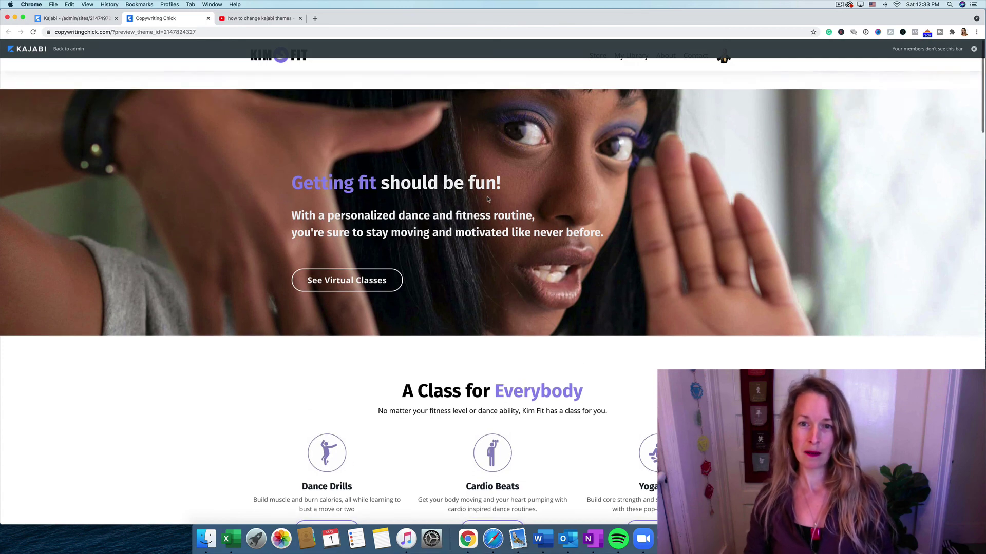